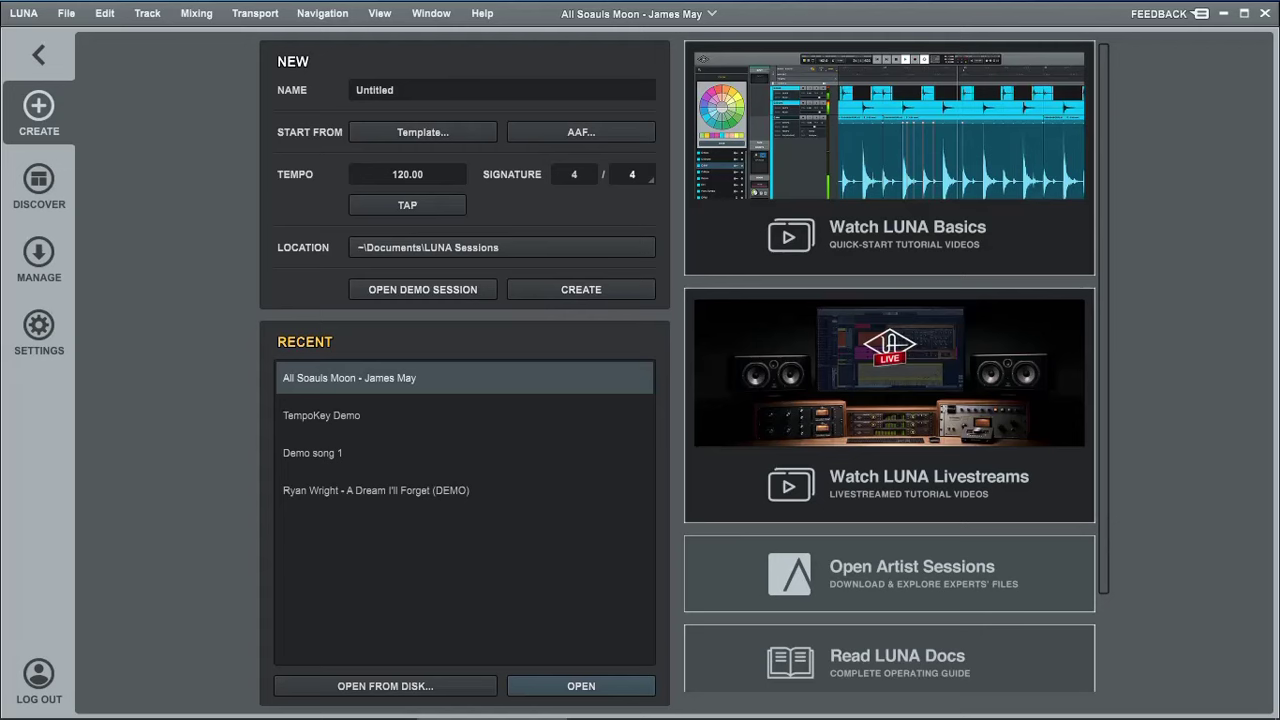
left_click(1181, 16)
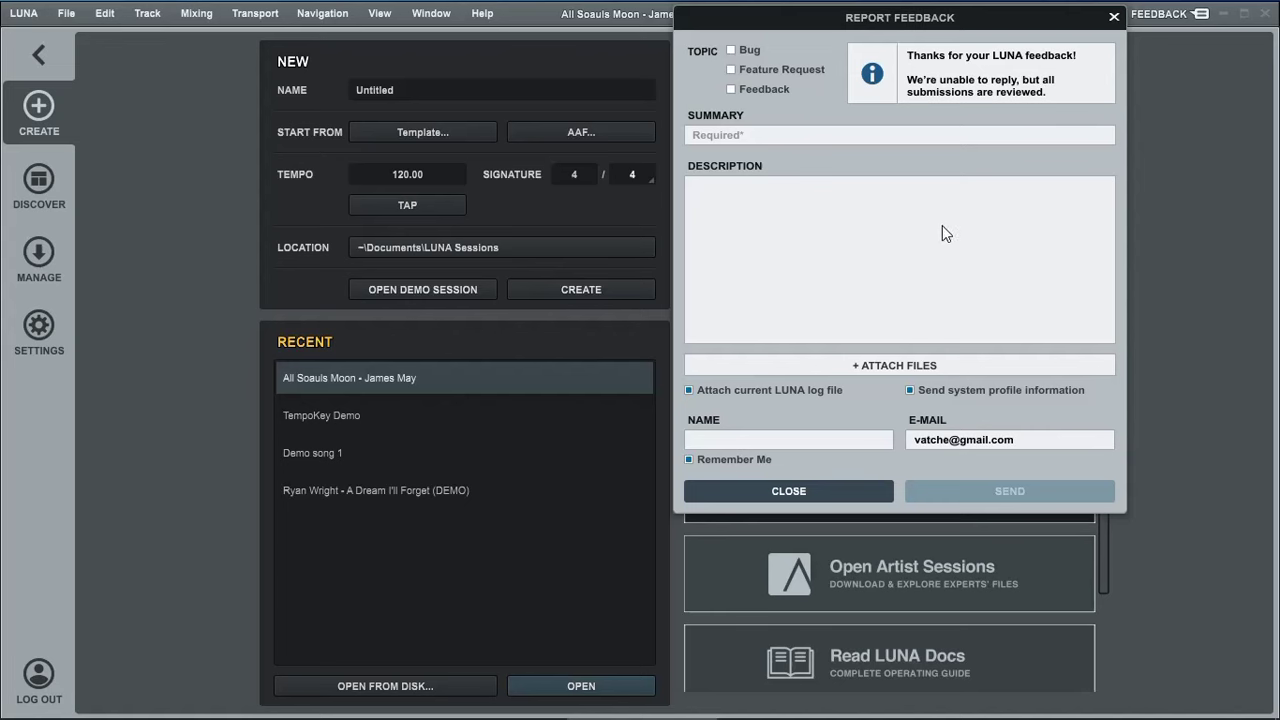
Dismiss the feedback form and view Settings > Hardware, showing ASIO with the FCA1616 USB ASIO x64 device
left_click(813, 493)
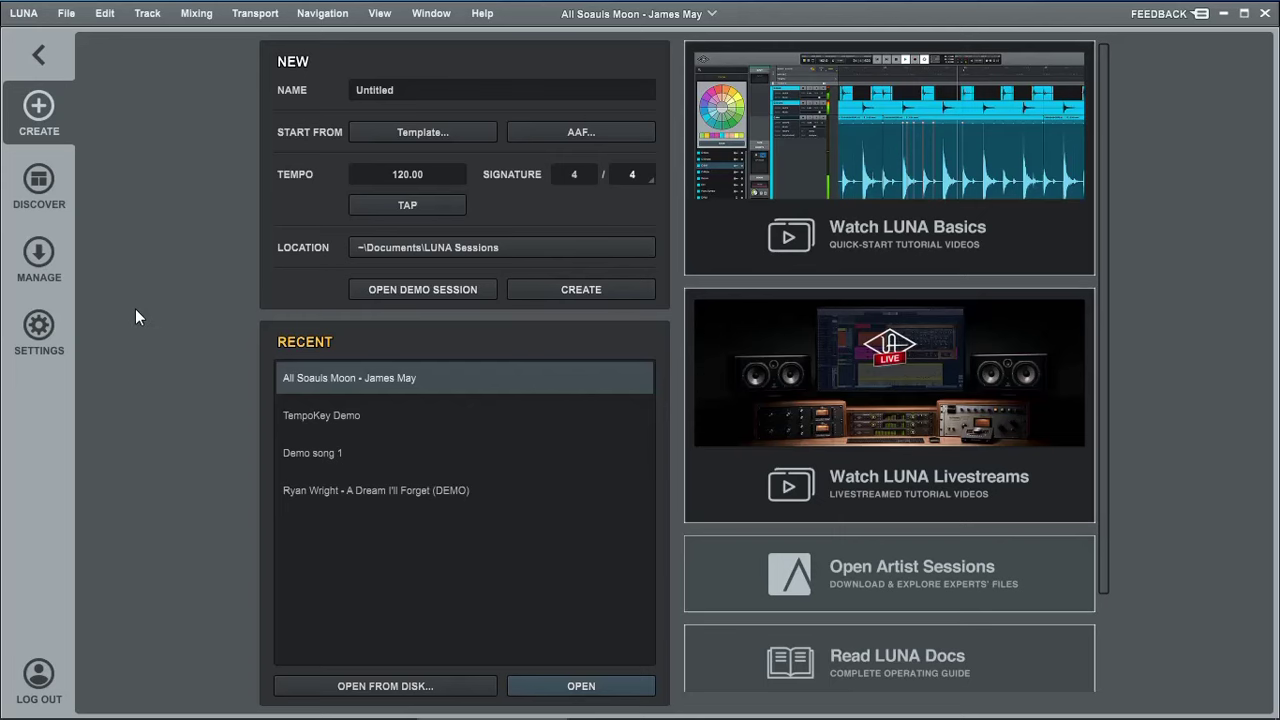
left_click(45, 330)
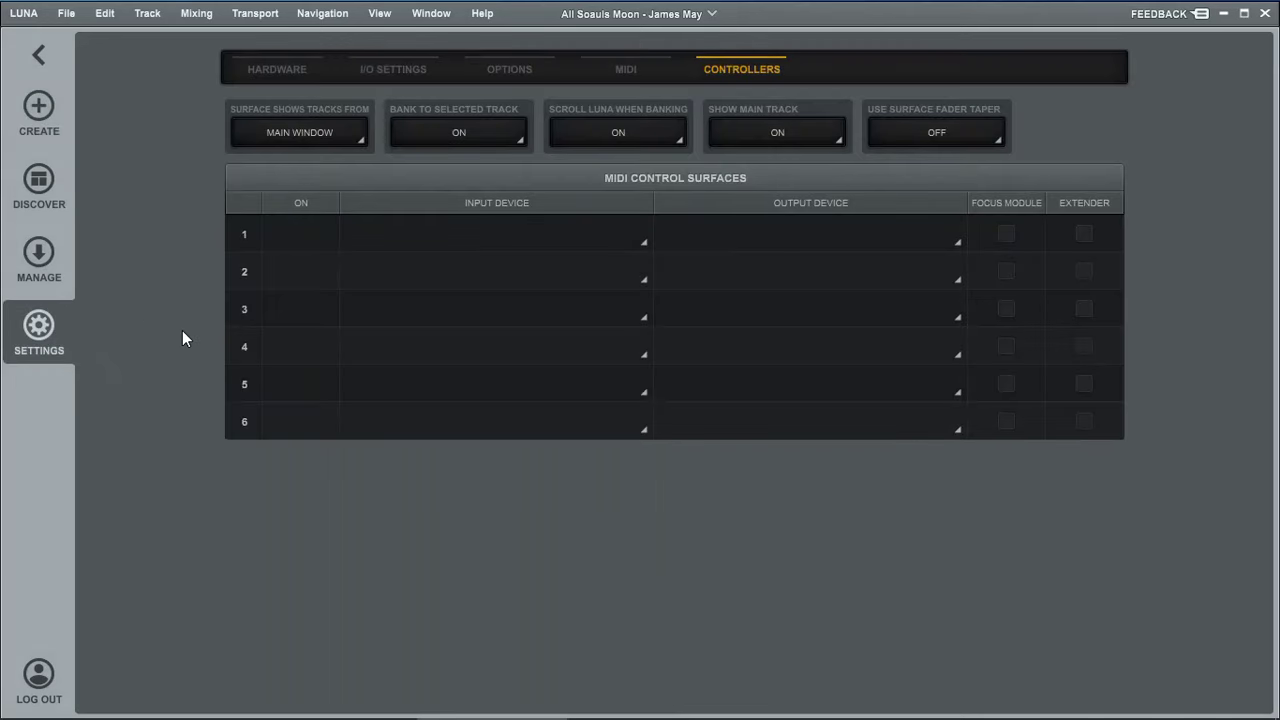
left_click(286, 69)
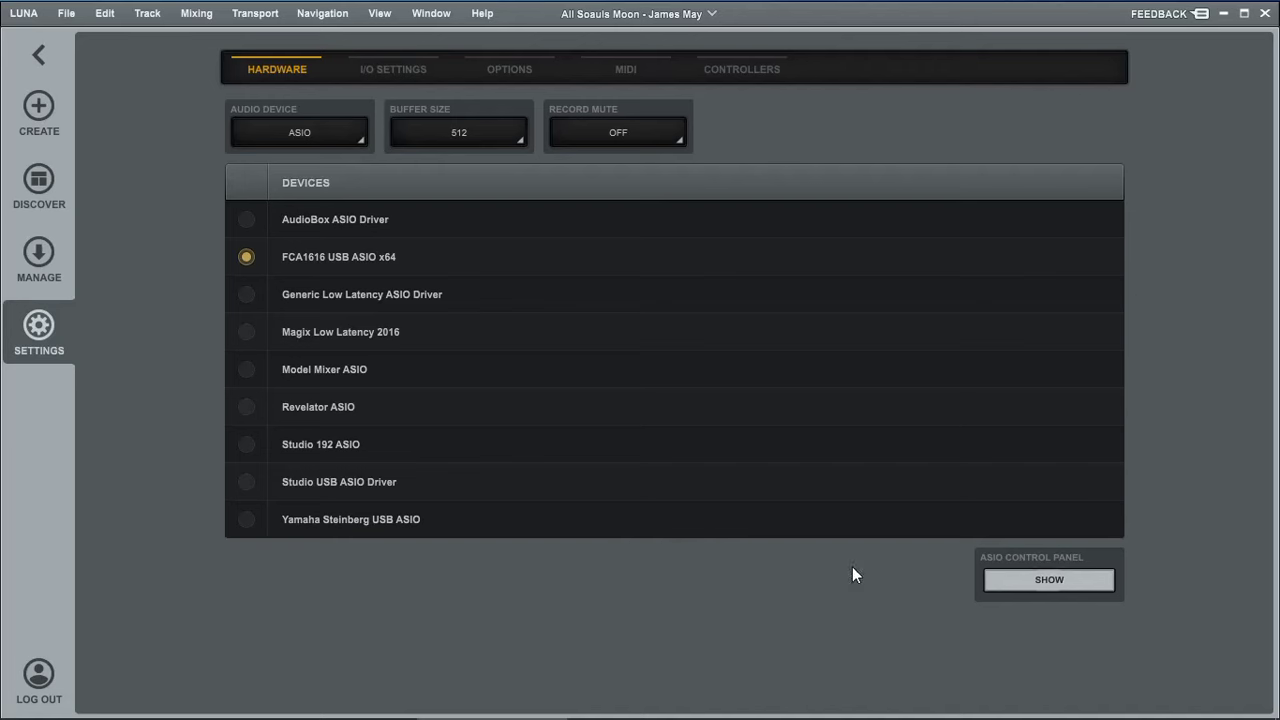
left_click(1048, 579)
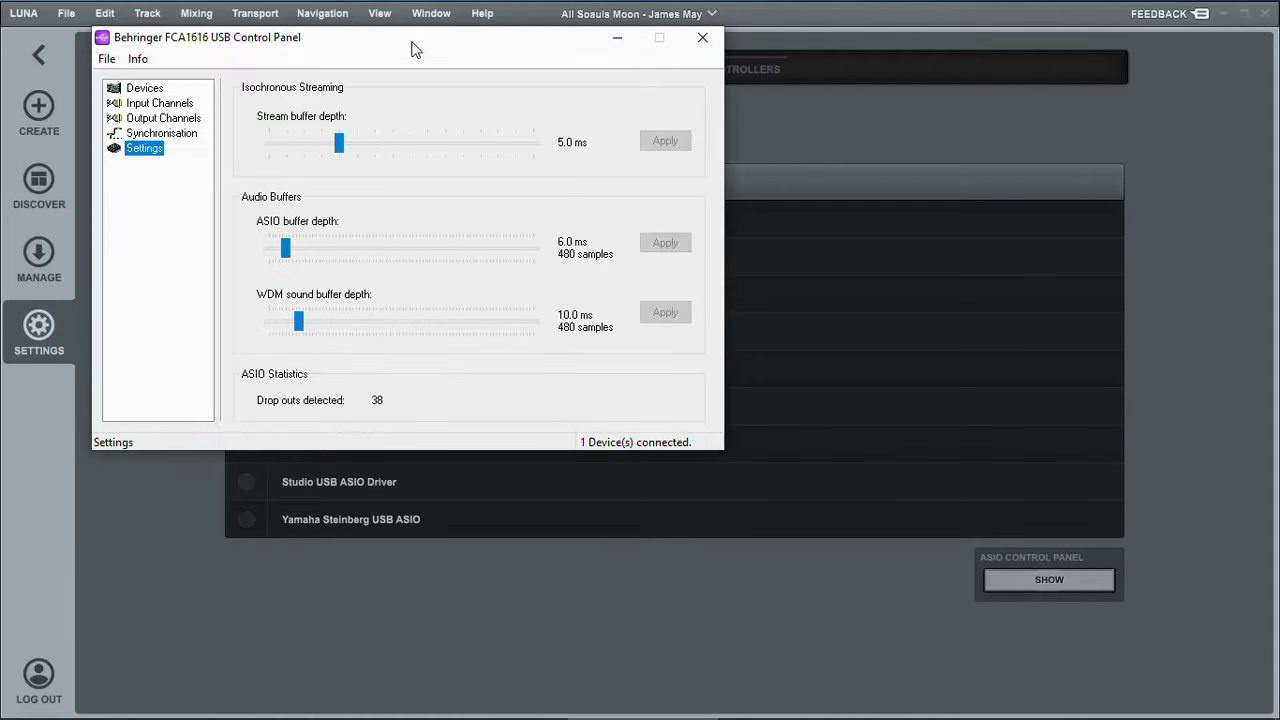
left_click_drag(415, 50, 527, 166)
left_click(258, 206)
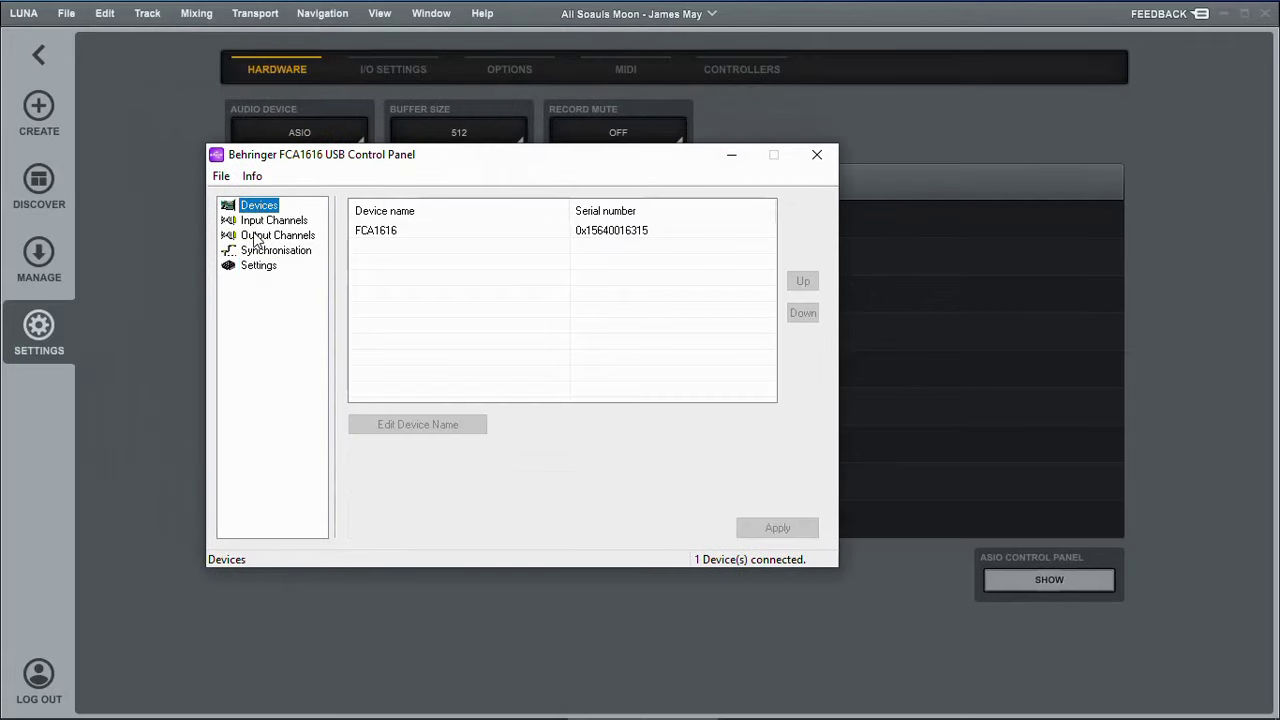
left_click(268, 221)
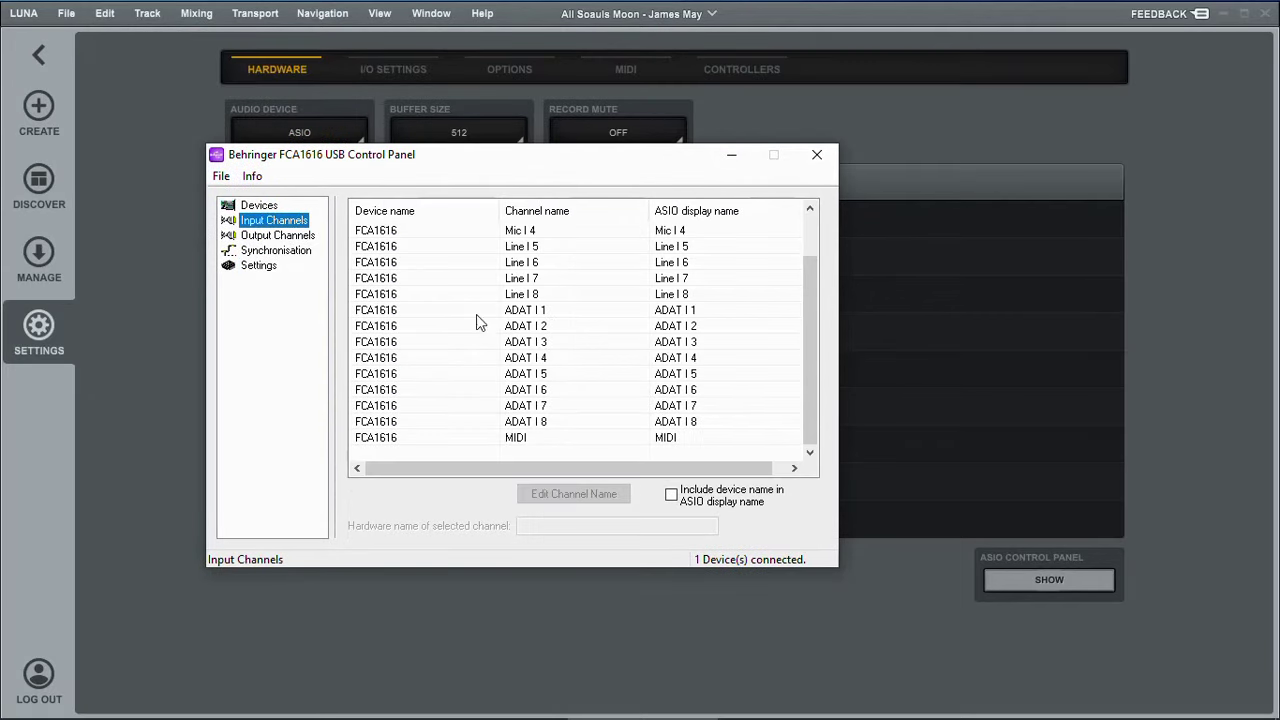
scroll(610, 296, "up", 1)
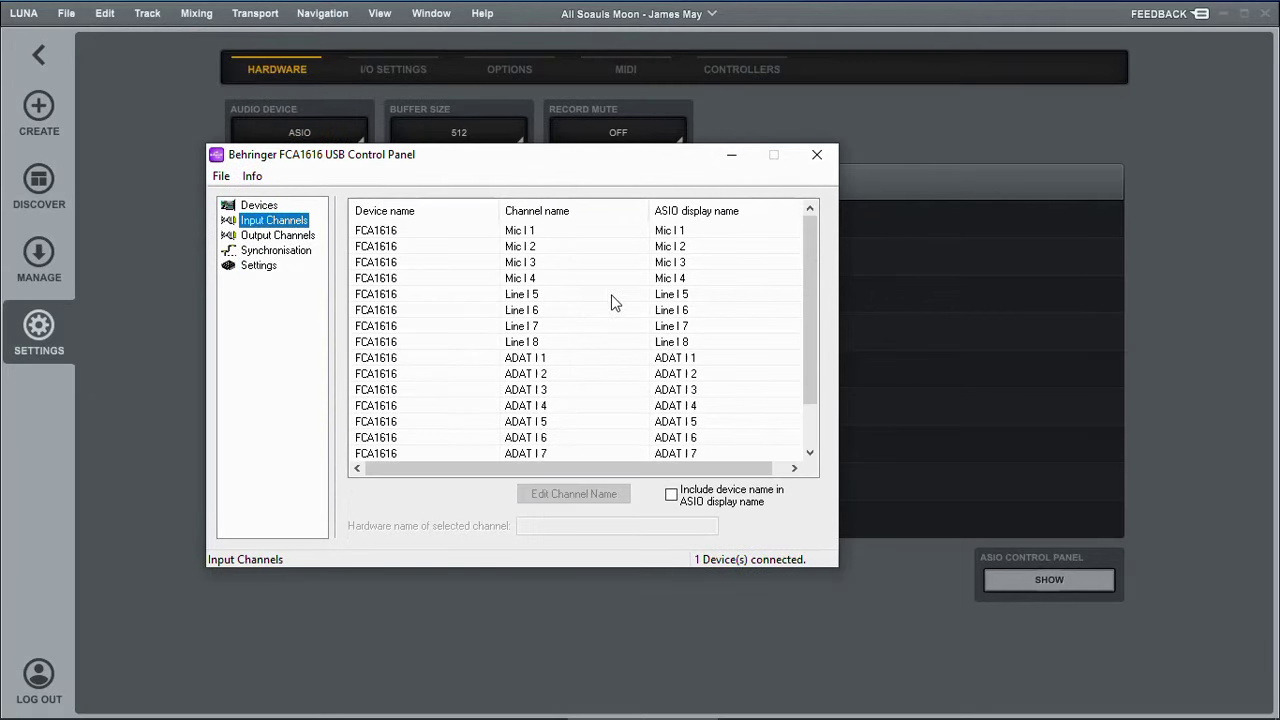
scroll(614, 305, "down", 1)
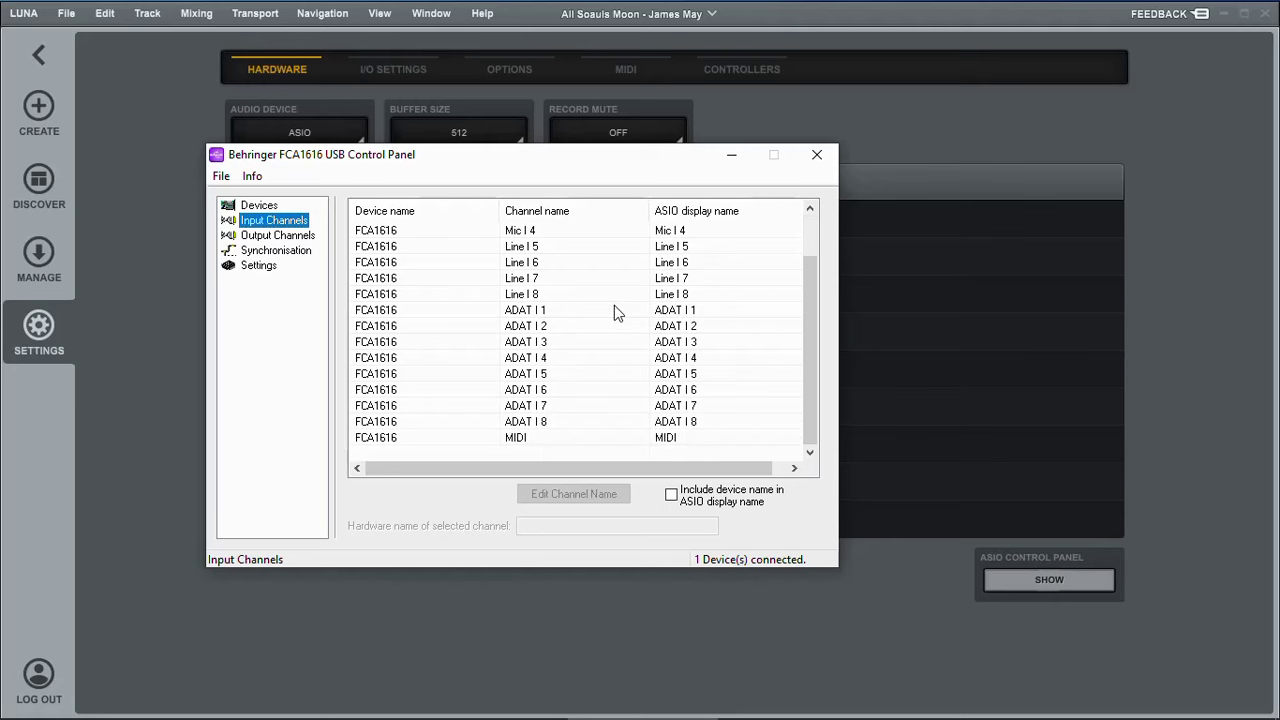
left_click(271, 240)
left_click(277, 252)
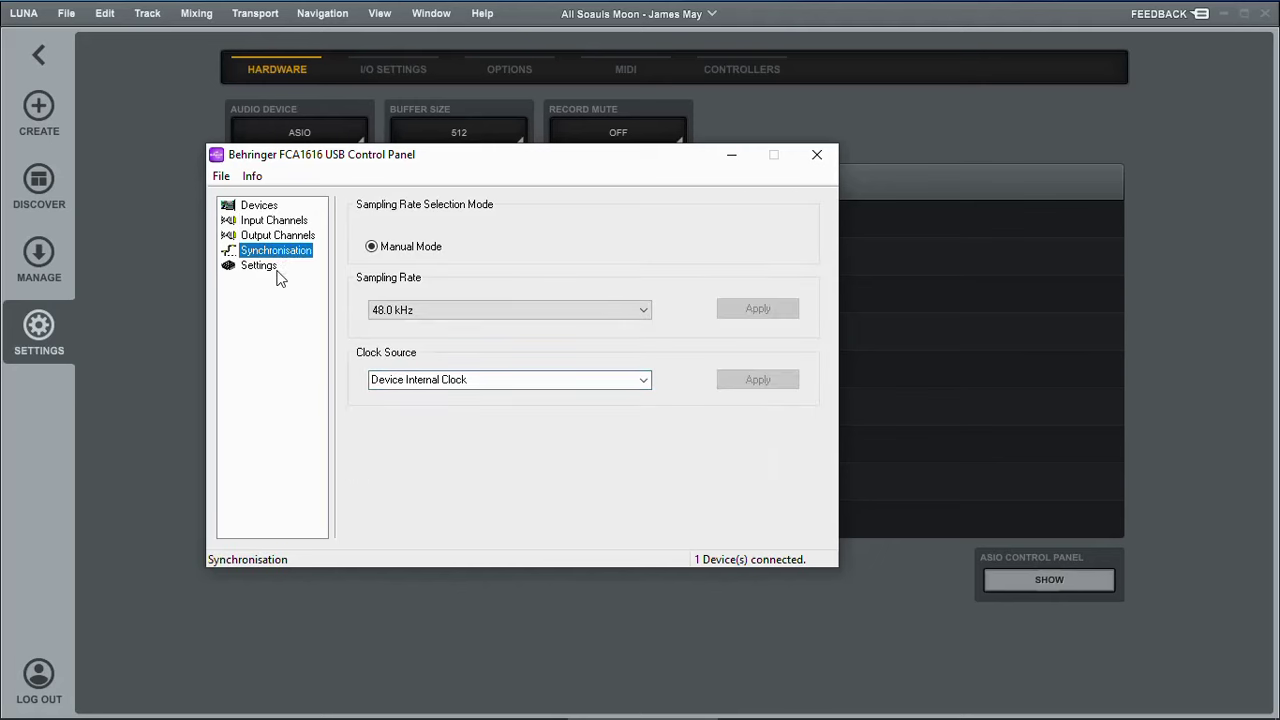
left_click(258, 266)
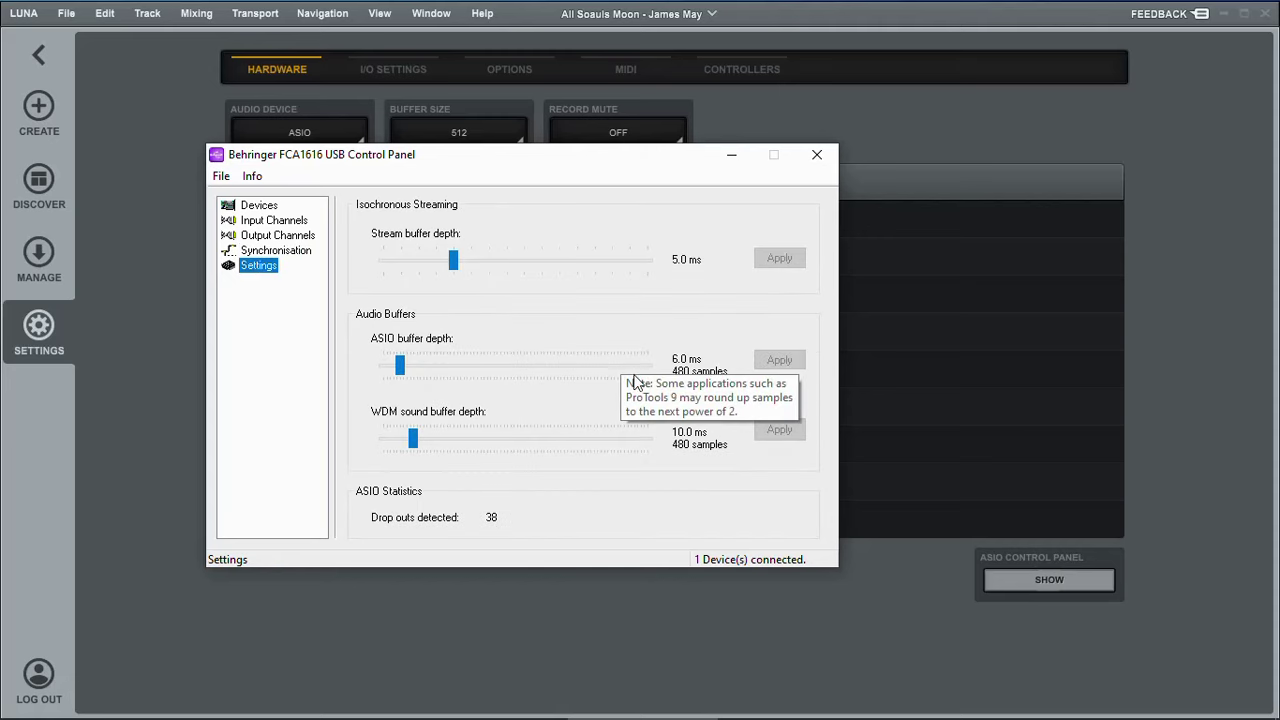
left_click(822, 155)
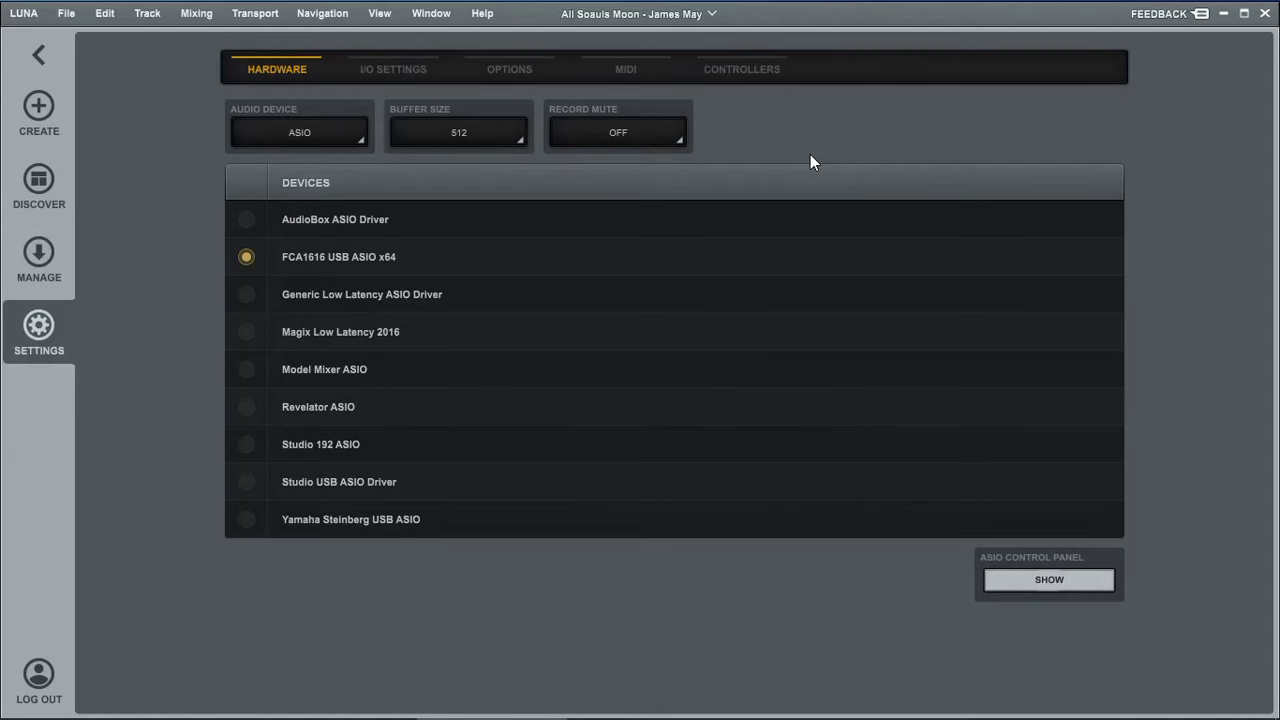
Check the audio device type list unchanged, then view the FCA1616 input/output channel mapping in I/O Settings
left_click(350, 140)
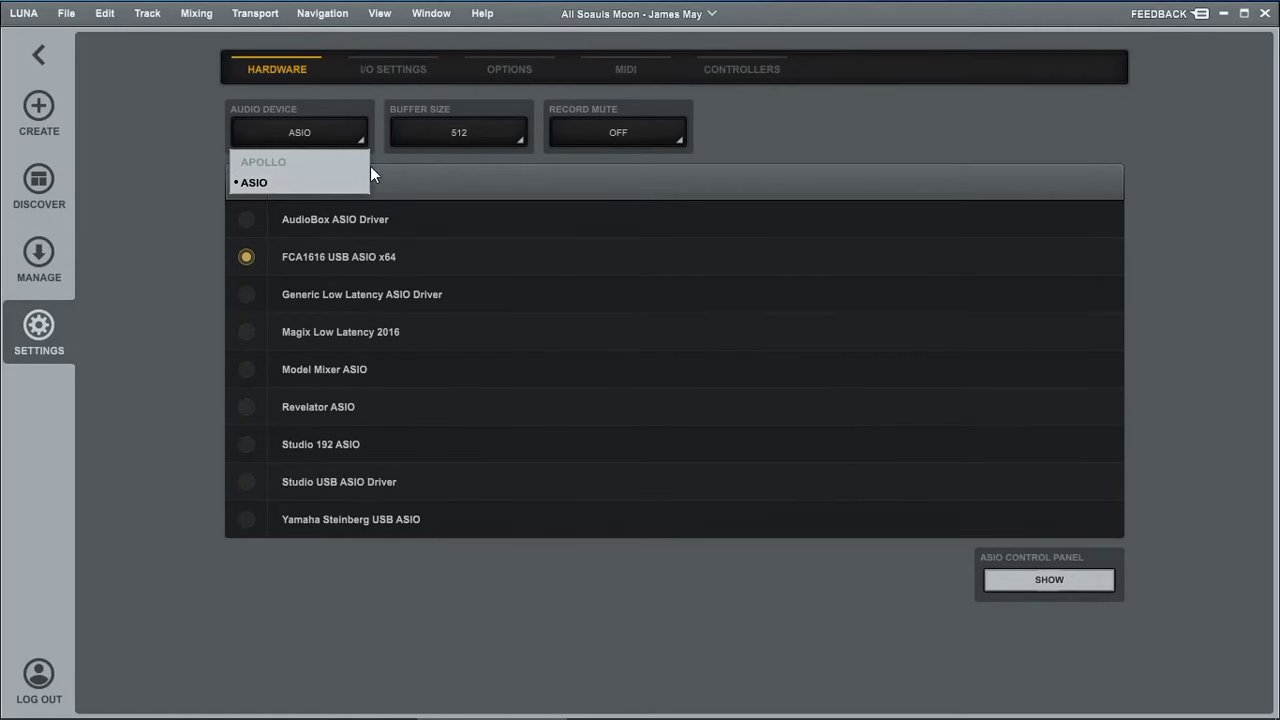
left_click(627, 175)
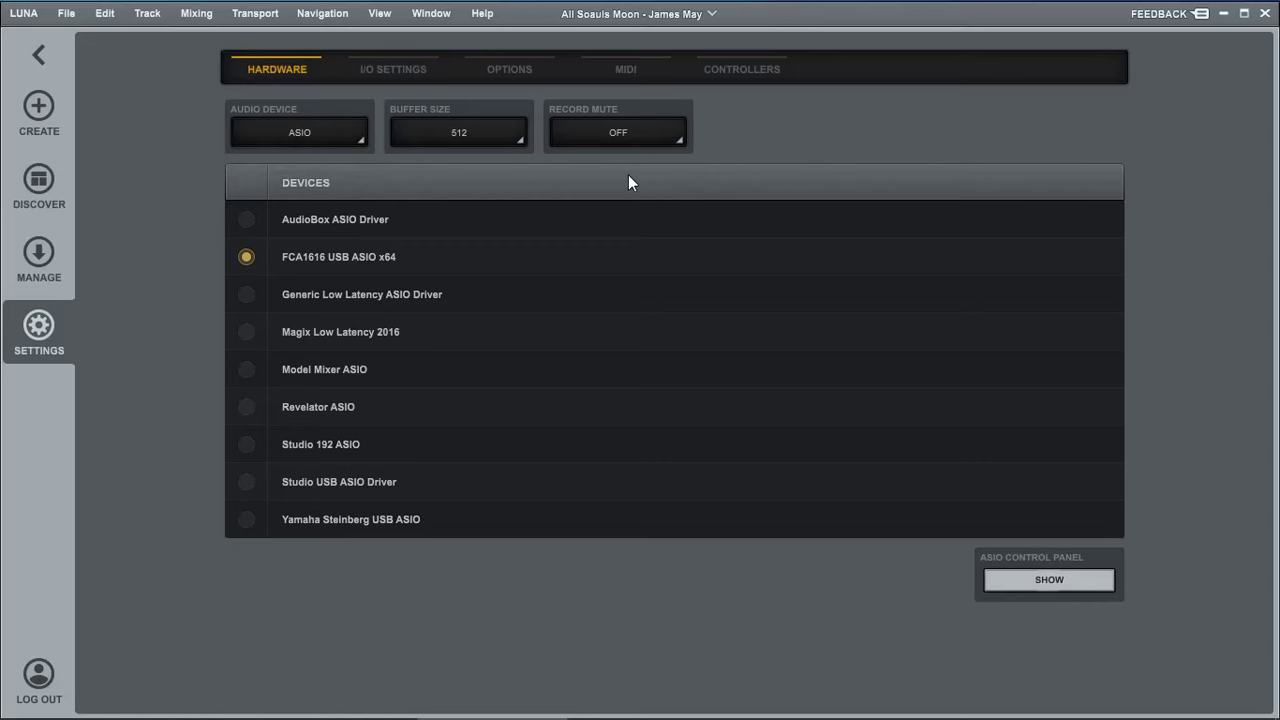
left_click(384, 69)
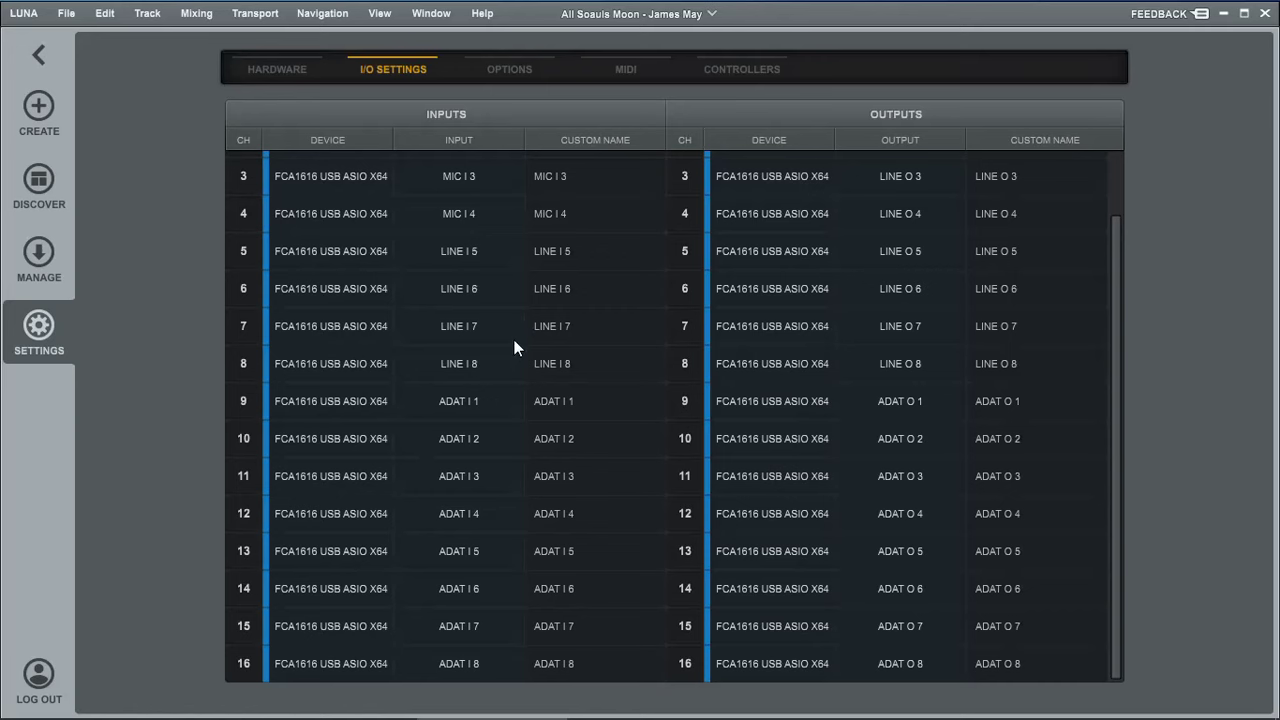
Go through the Options page to the MIDI page showing MIDI Clock Output for three devices
left_click(505, 70)
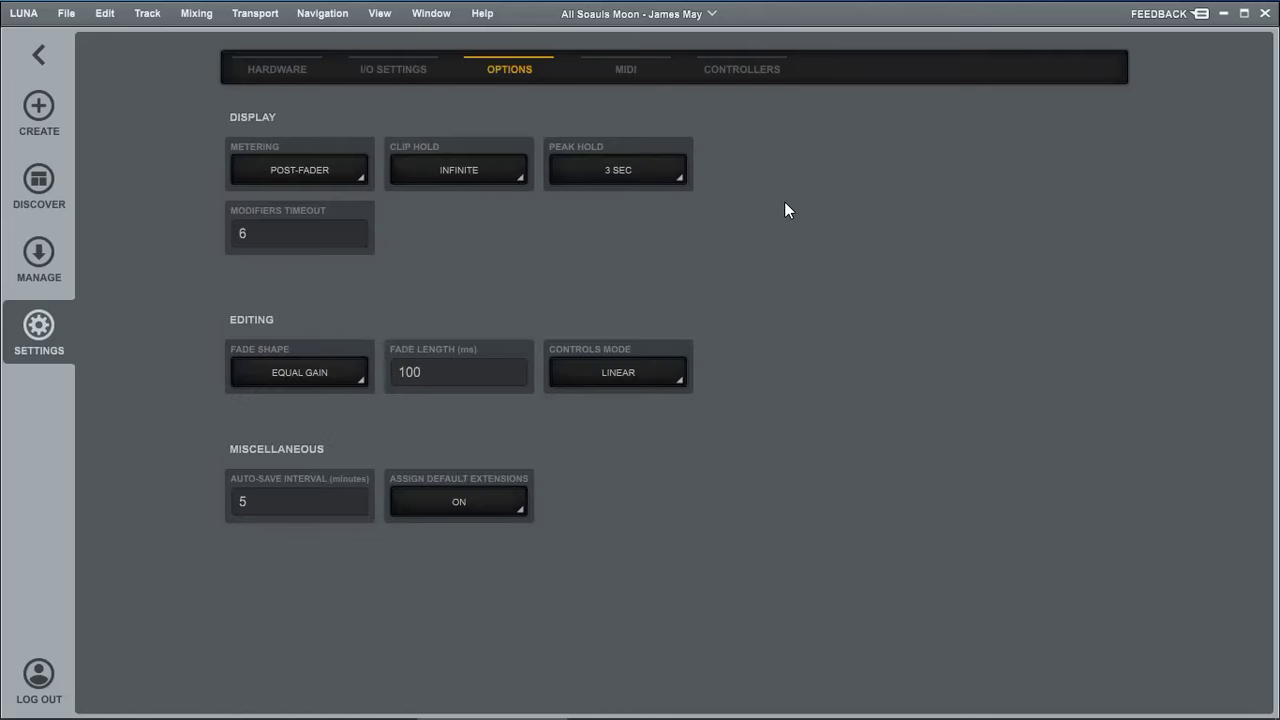
left_click(628, 72)
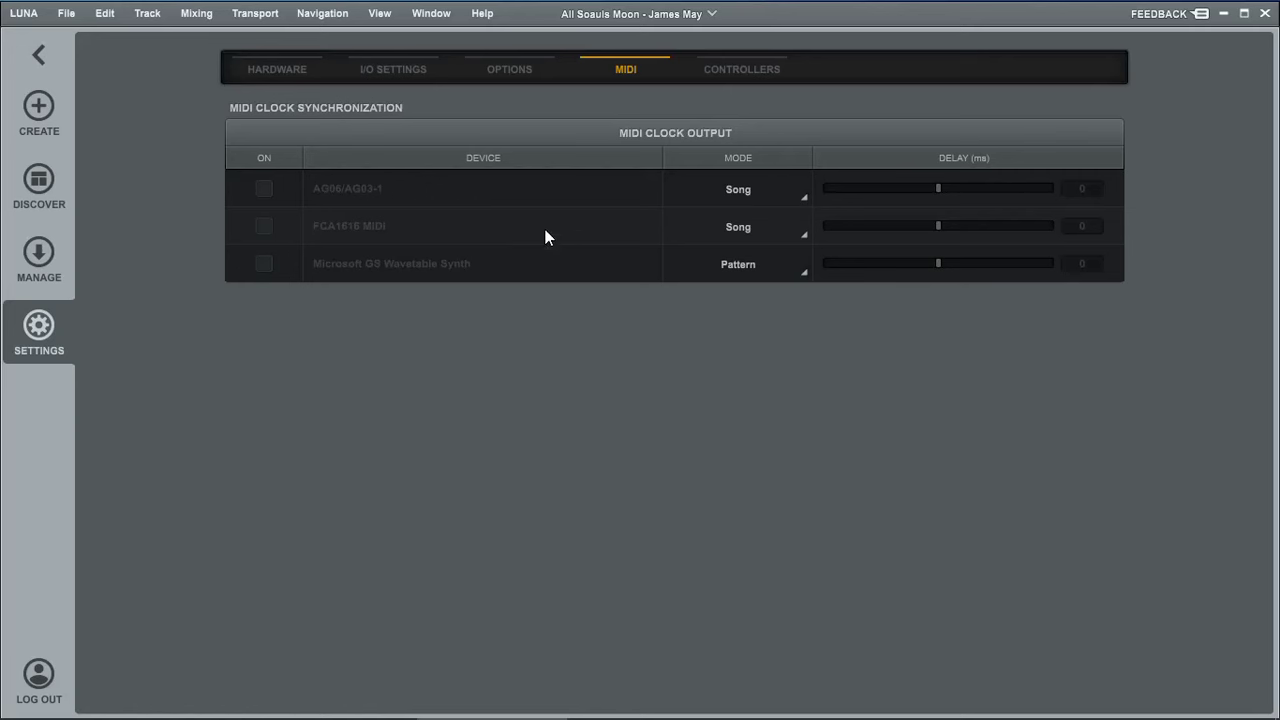
Look over the Controllers, MIDI and Hardware settings, then return to the Create start page
left_click(741, 68)
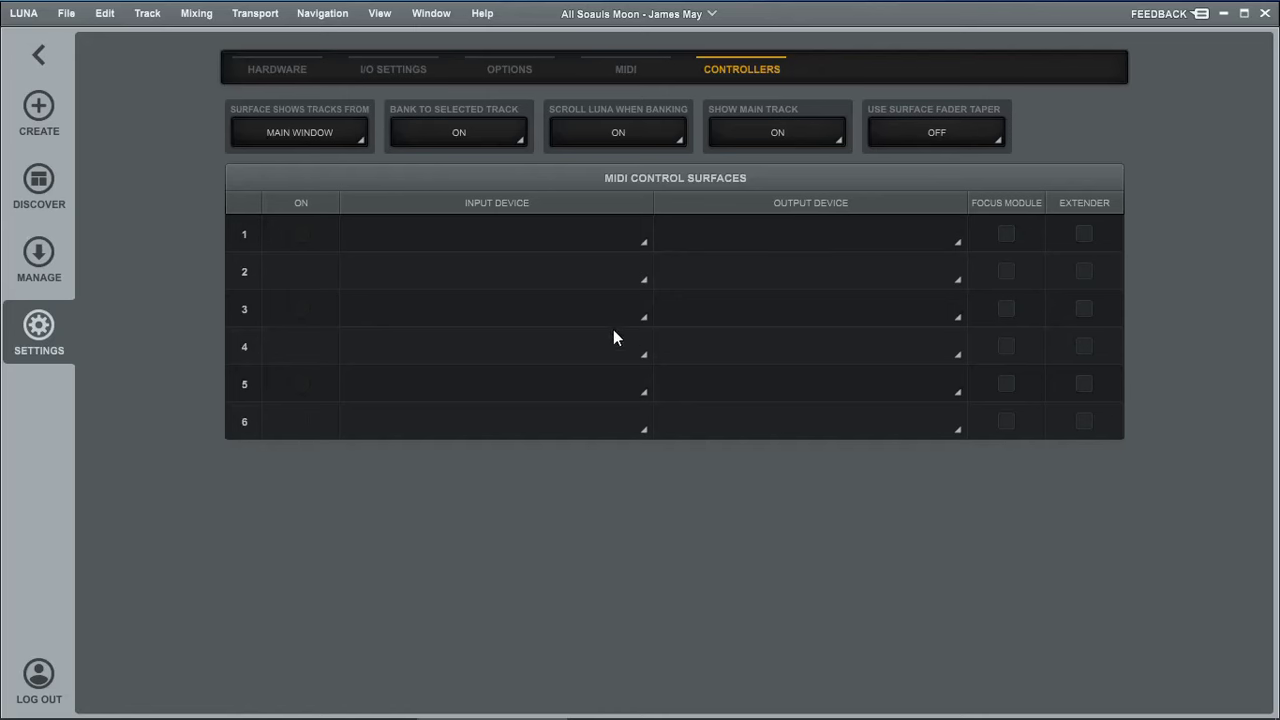
left_click(626, 69)
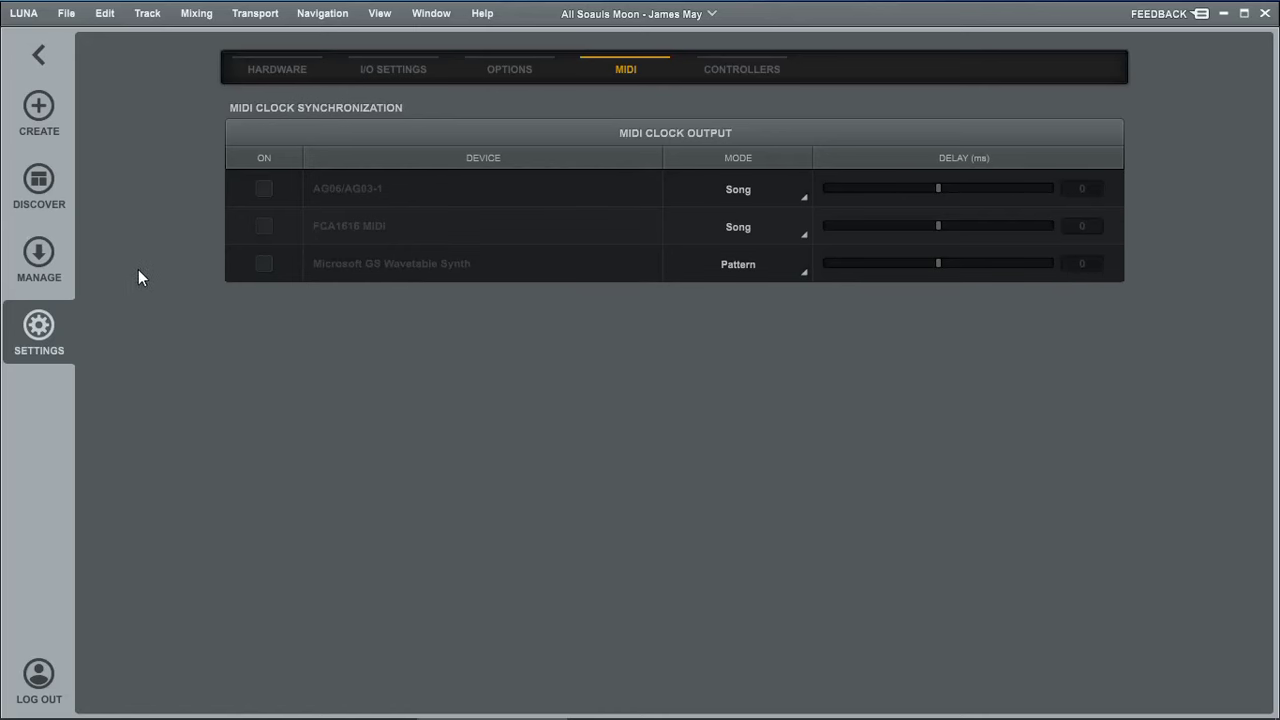
left_click(278, 70)
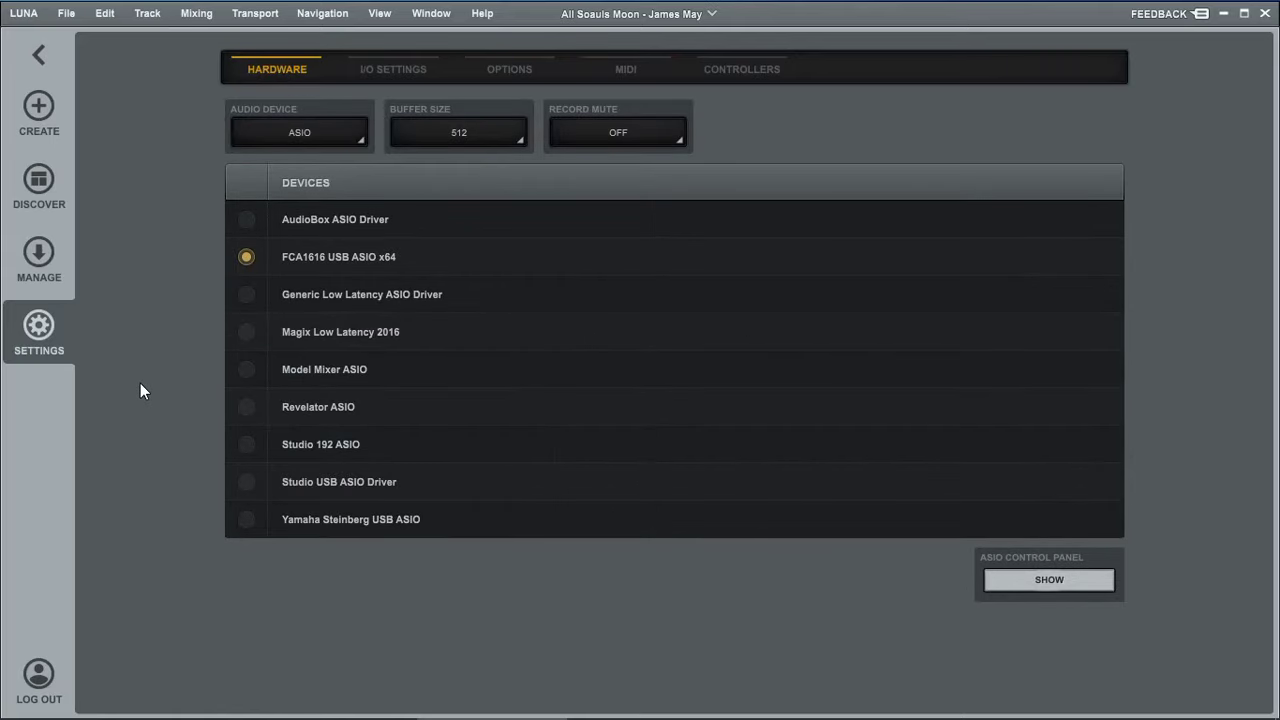
left_click(37, 111)
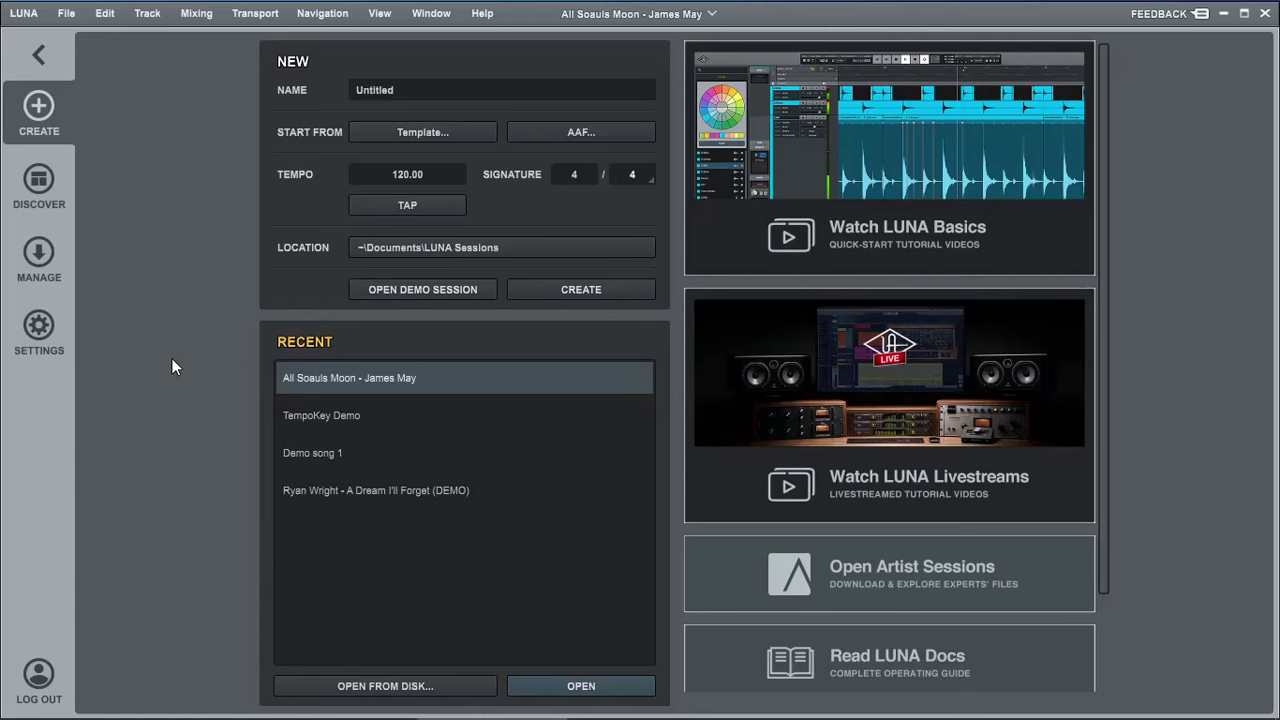
Load the most recent session in the mixer and move the MAIN strip to the far right after Reverb
left_click(585, 687)
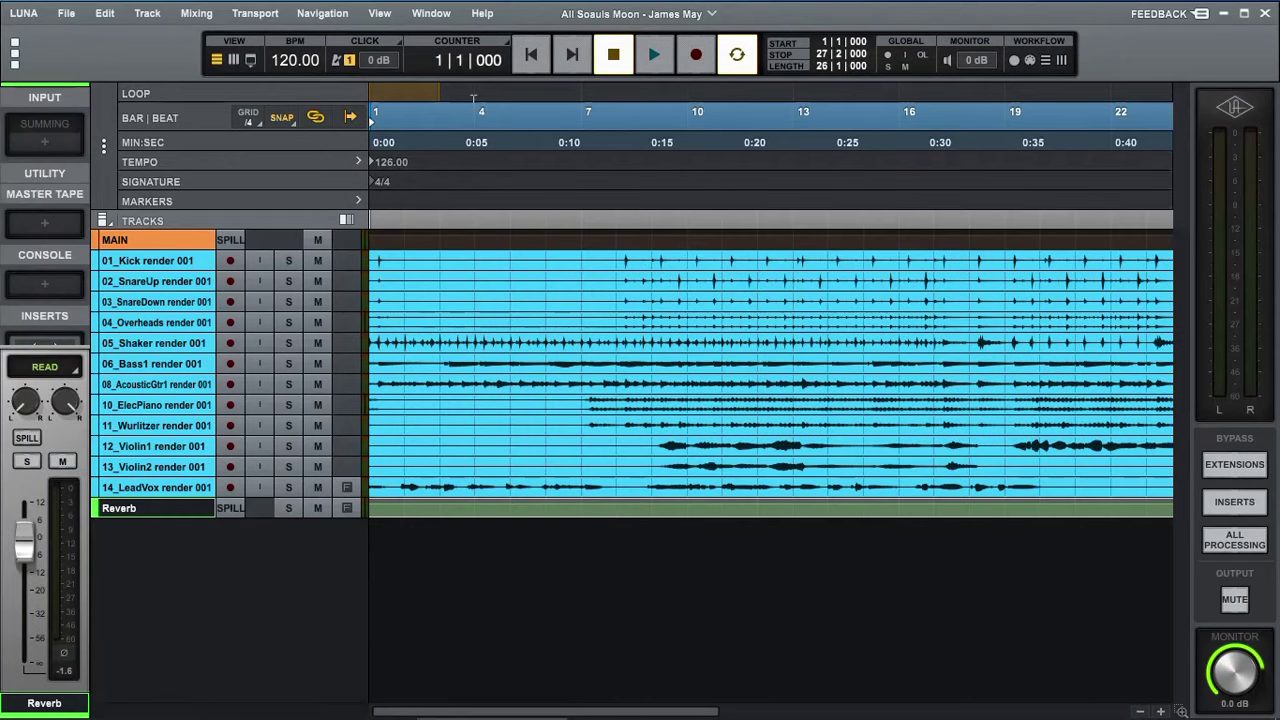
left_click(233, 60)
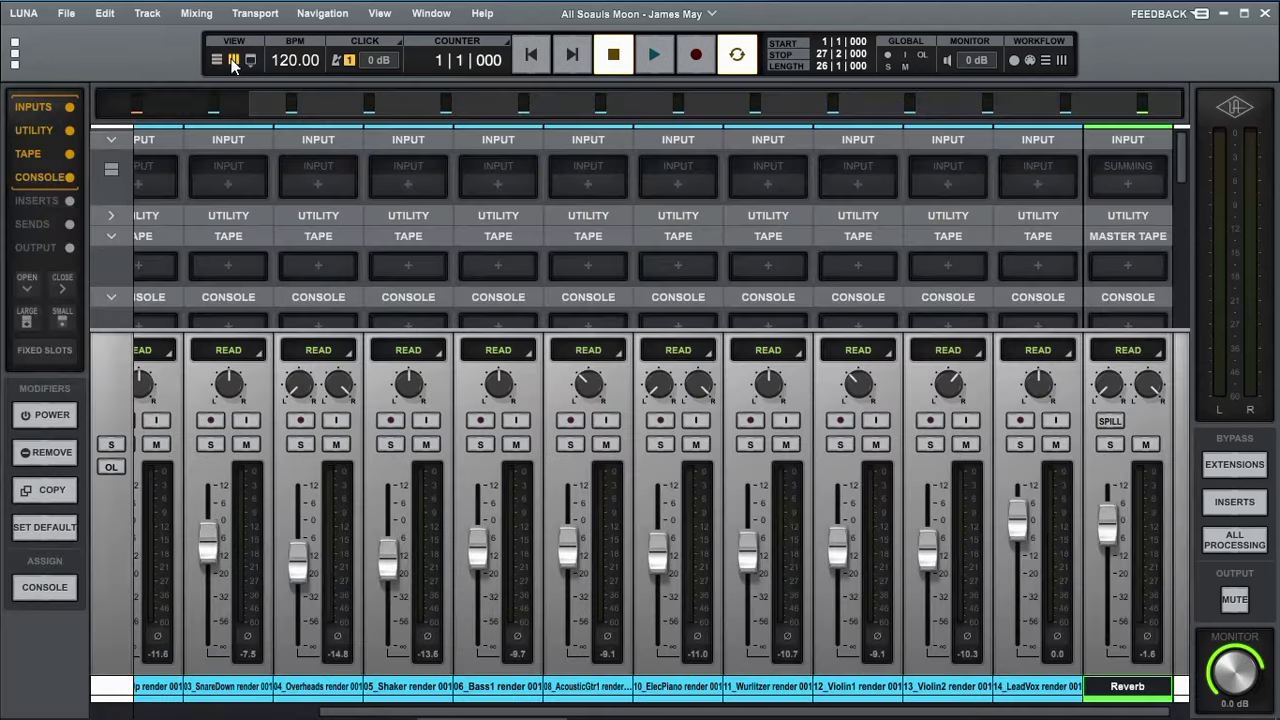
mouse_move(518, 714)
left_mouse_down()
mouse_move(420, 714)
mouse_move(518, 714)
left_mouse_up()
scroll(230, 481, "left", 5)
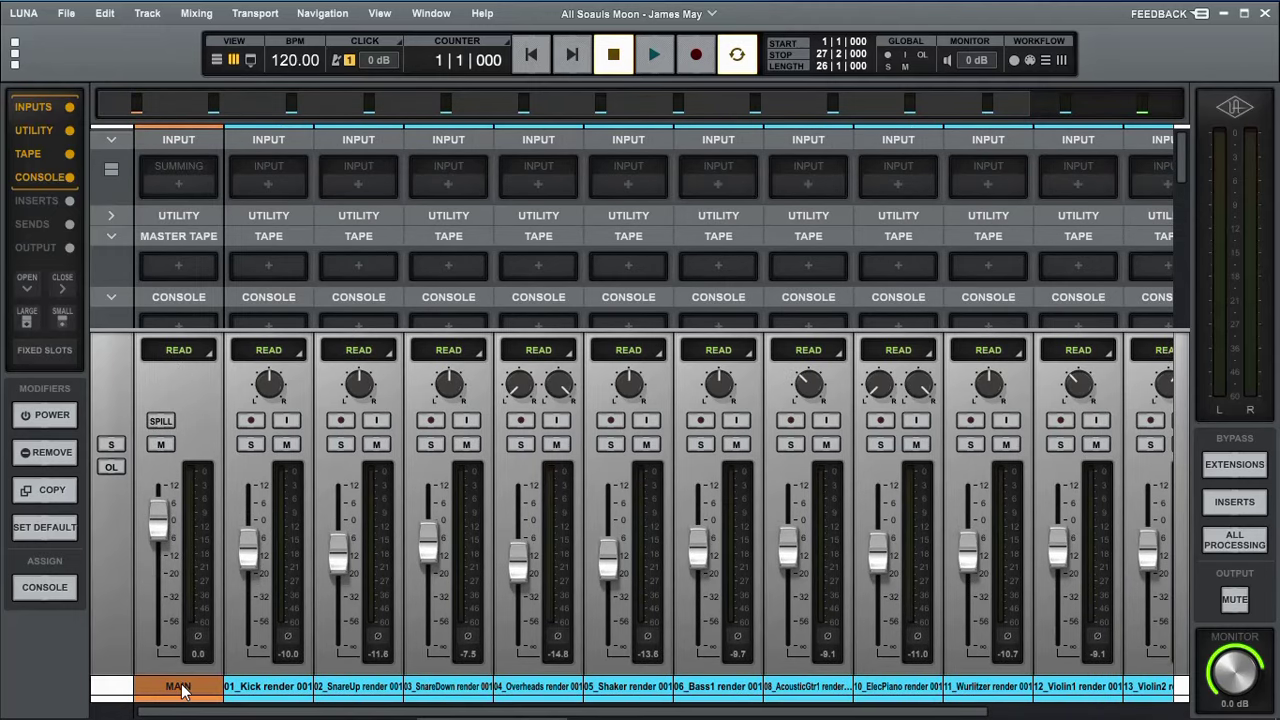
left_click_drag(182, 686, 1135, 692)
scroll(1142, 231, "down", 6)
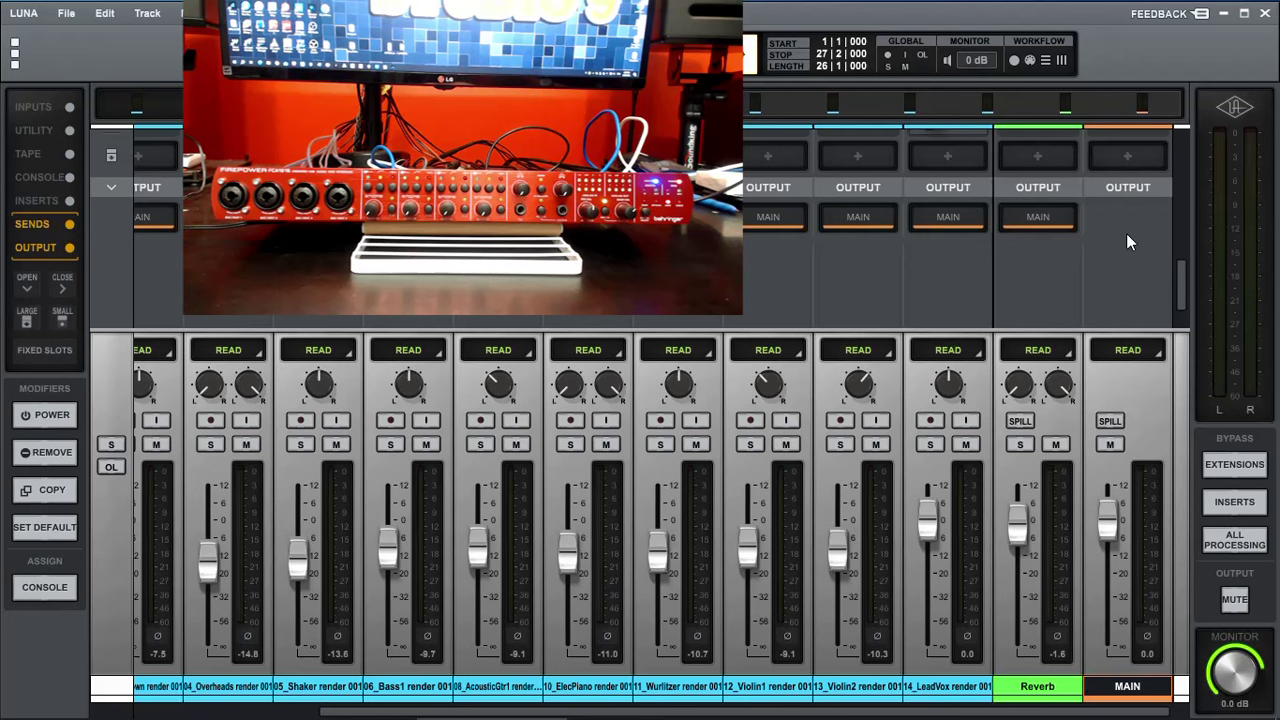
key("space")
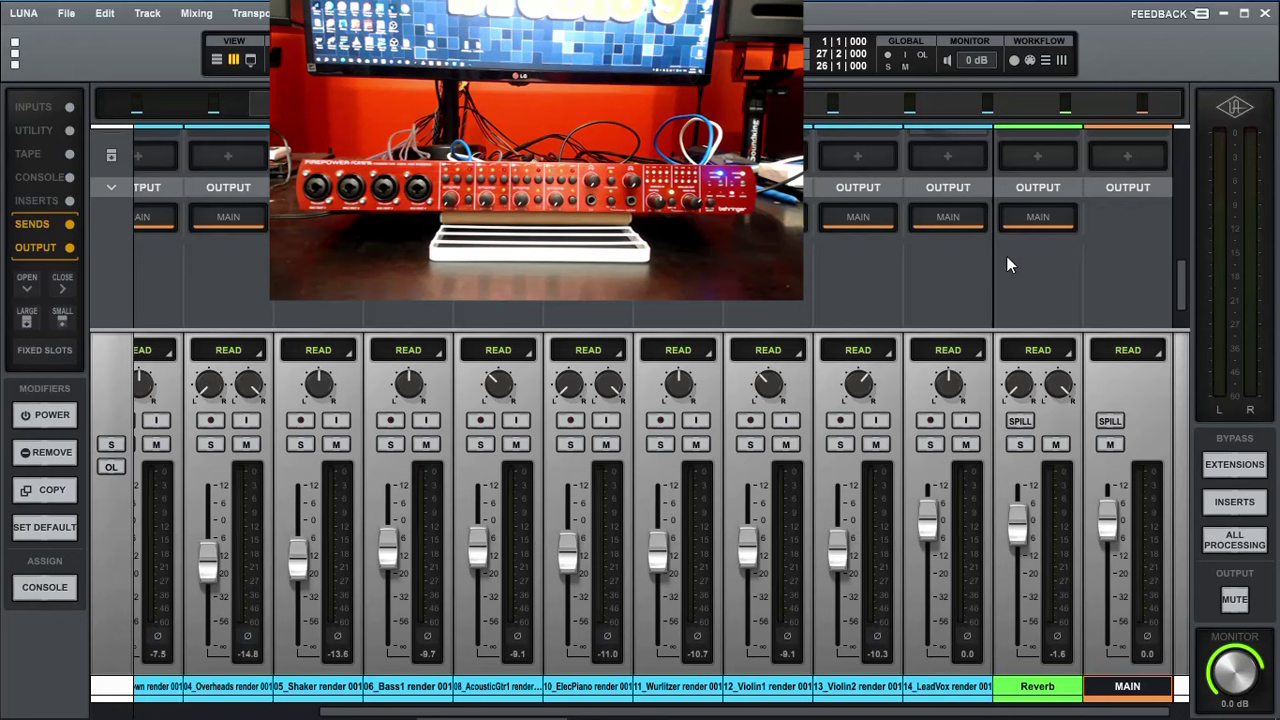
Switch the 14_LeadVox output through Line O 3-4, 5-6 and 1-2, then set it back to MAIN
left_click(947, 217)
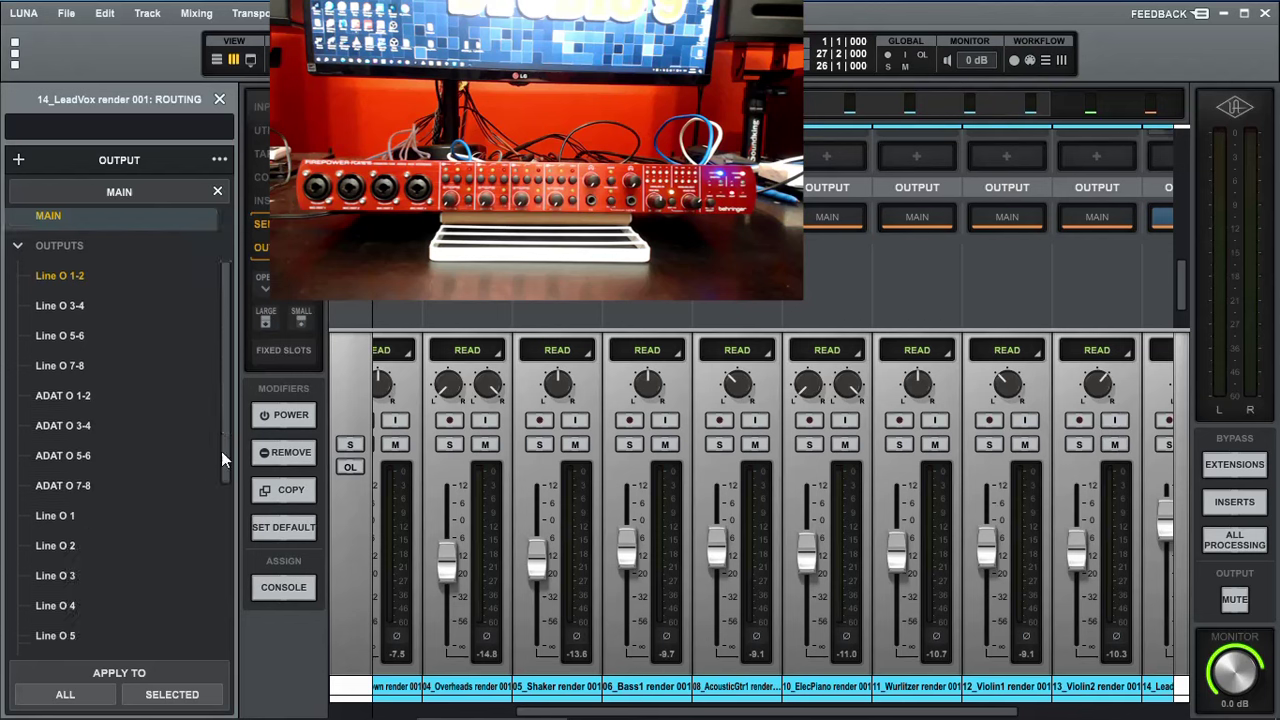
left_click_drag(224, 451, 243, 396)
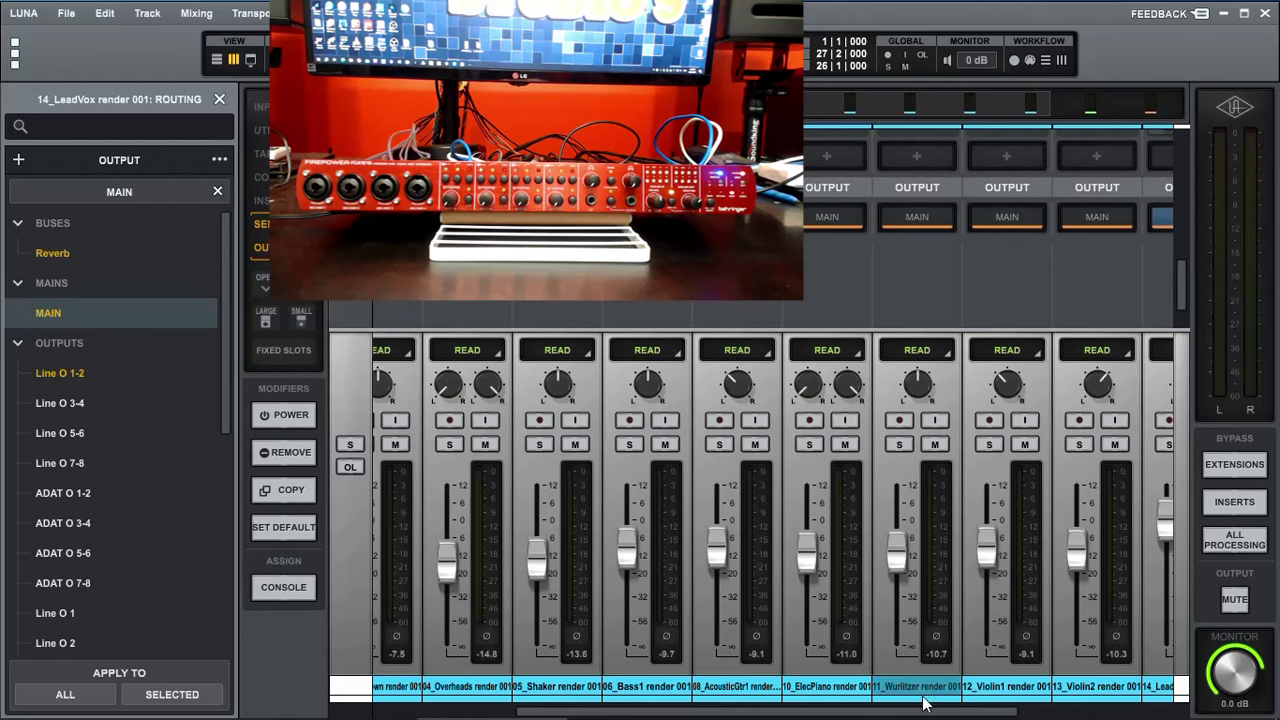
left_click_drag(925, 711, 1135, 716)
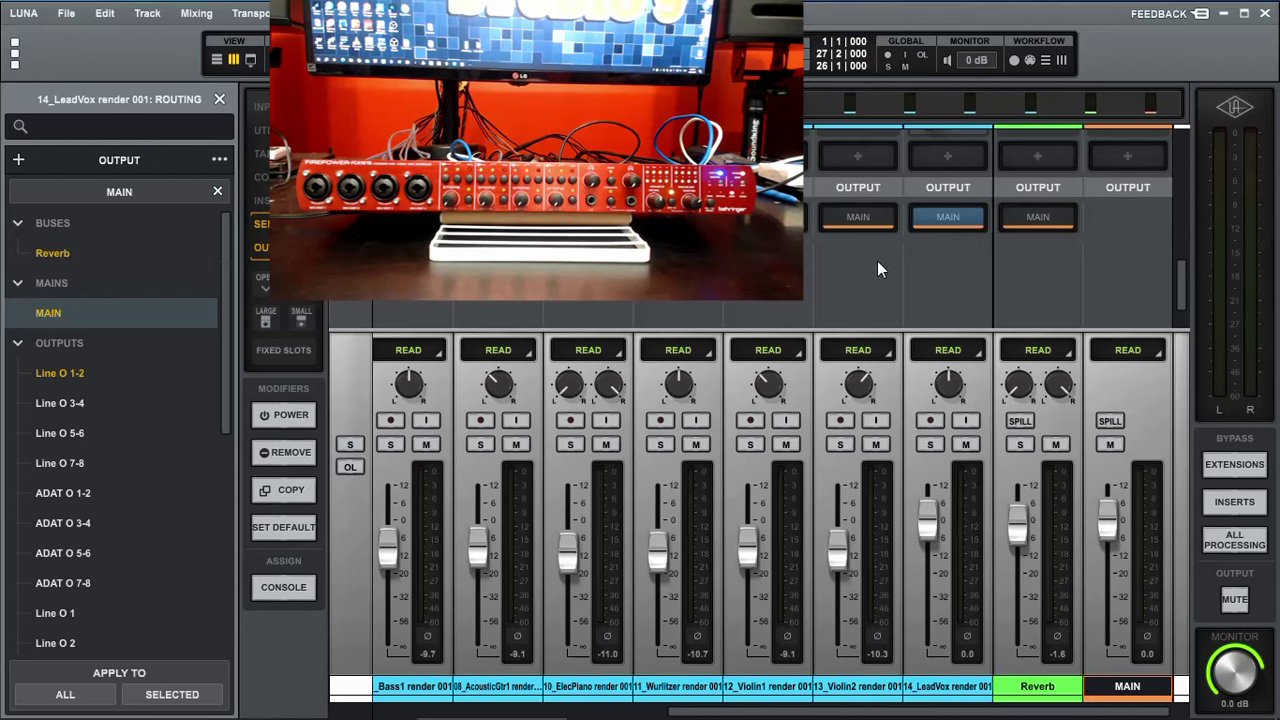
left_click(97, 402)
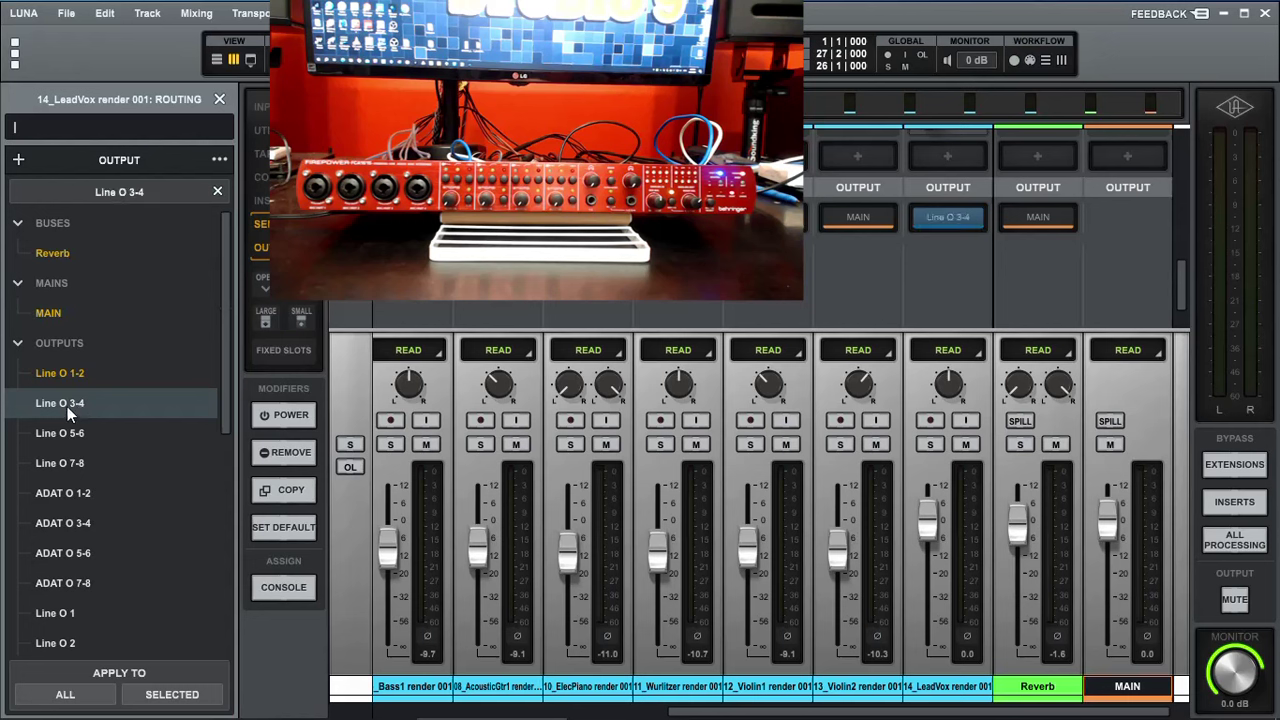
left_click(76, 434)
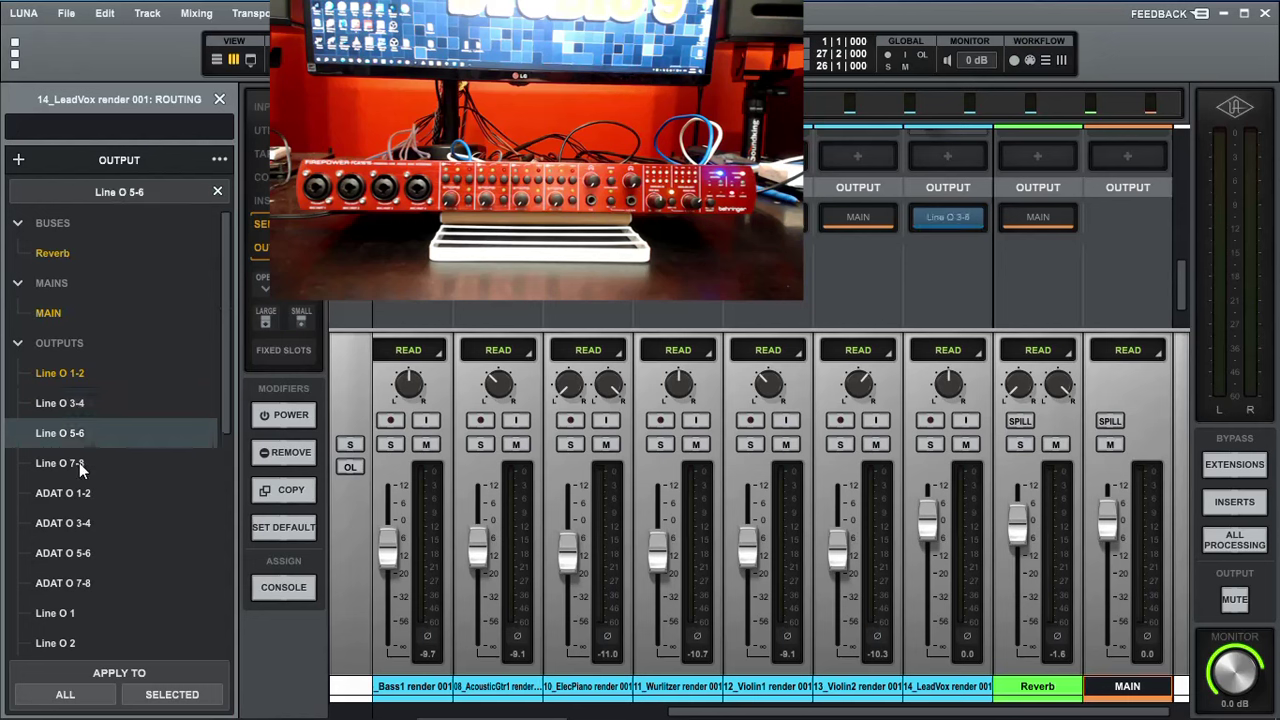
left_click(90, 374)
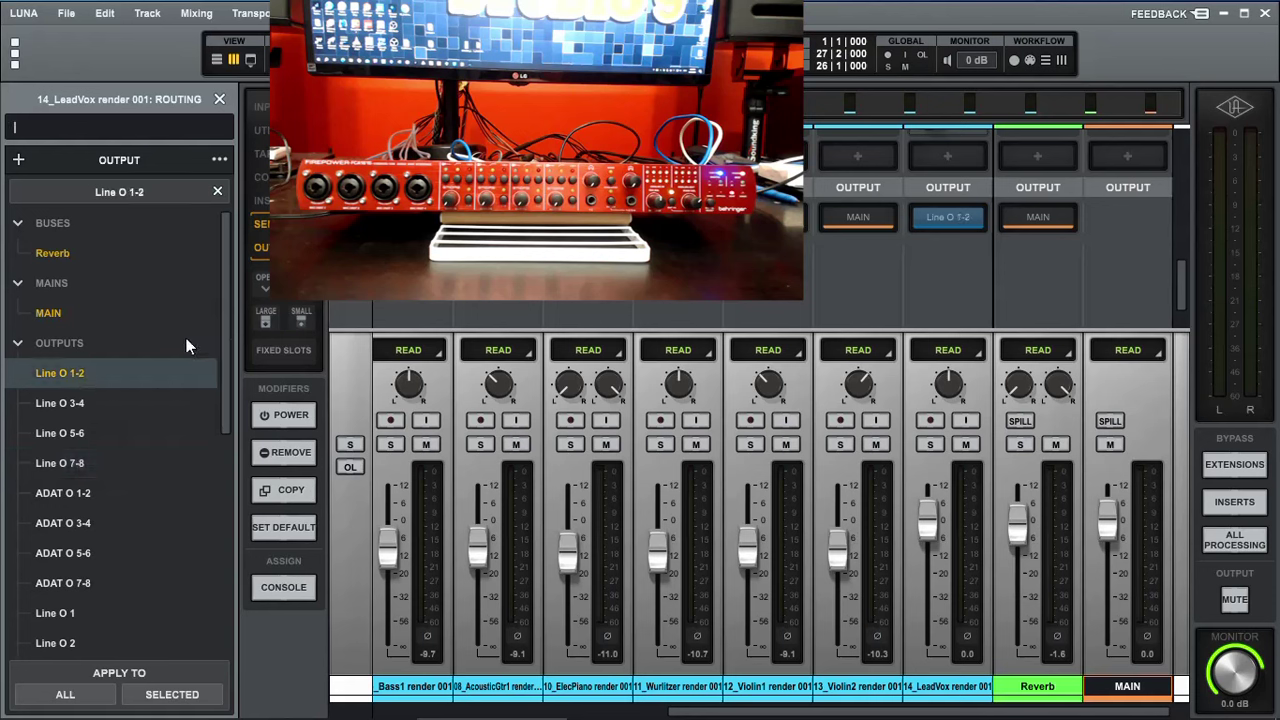
left_click(62, 312)
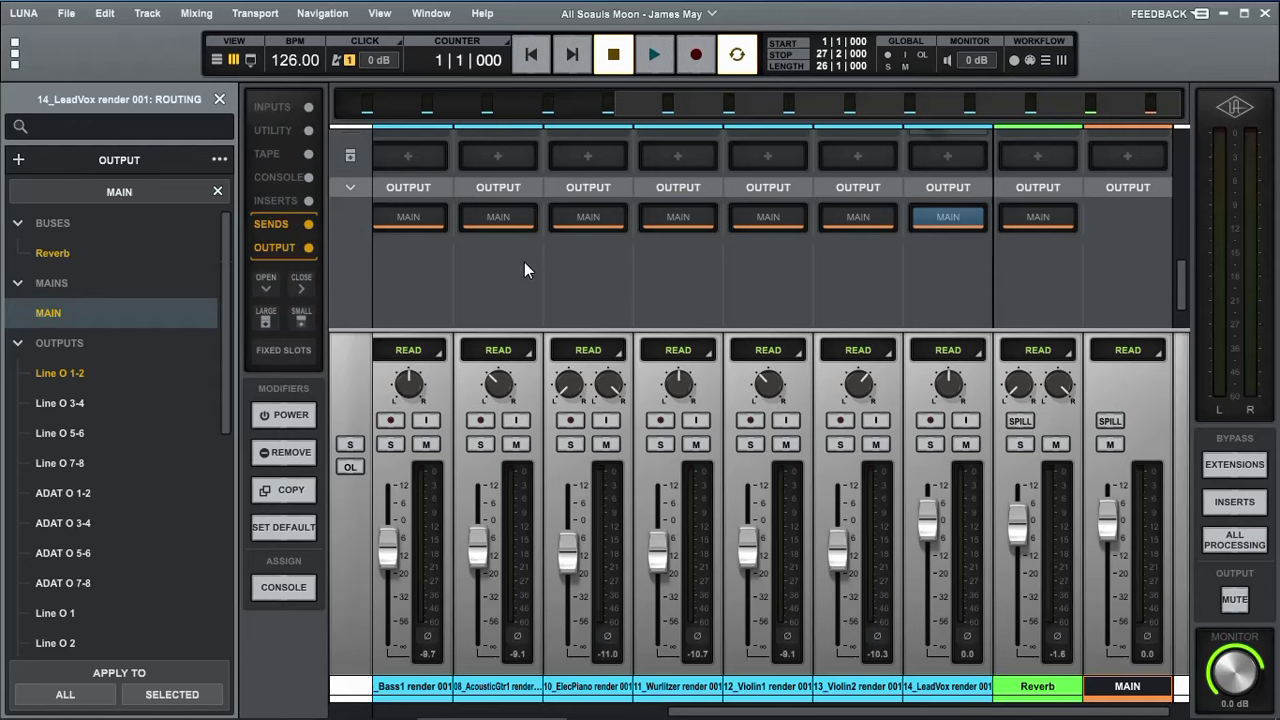
Create a new stereo Bus track named 'MIX BUS' from Track > New Tracks
left_click(152, 17)
left_click(157, 37)
left_click(101, 172)
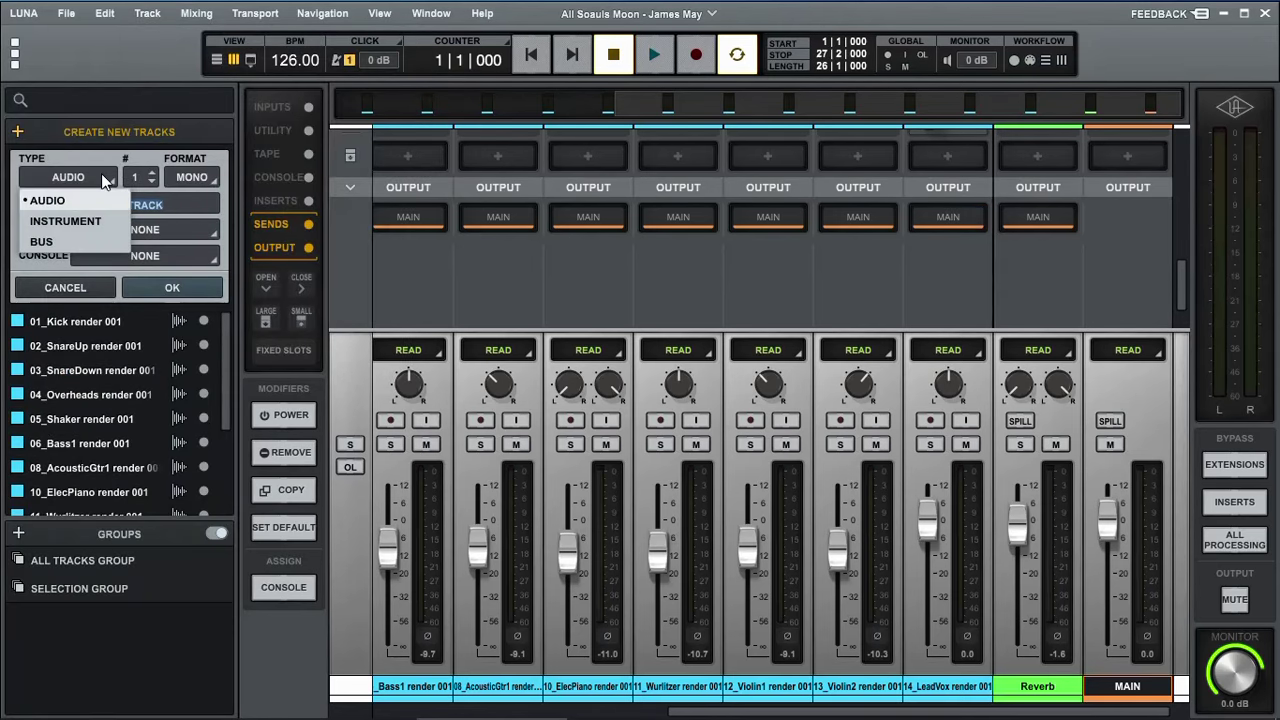
key("Escape")
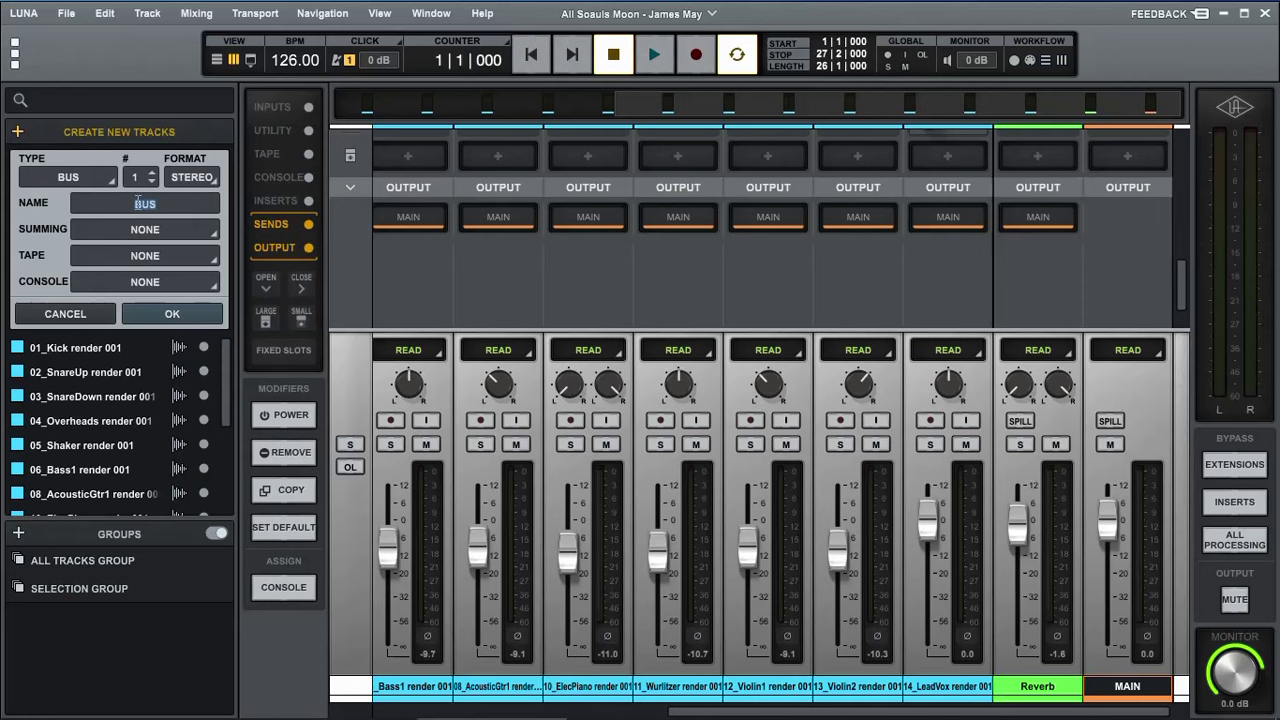
left_click(118, 206)
type("MIX")
left_click(172, 316)
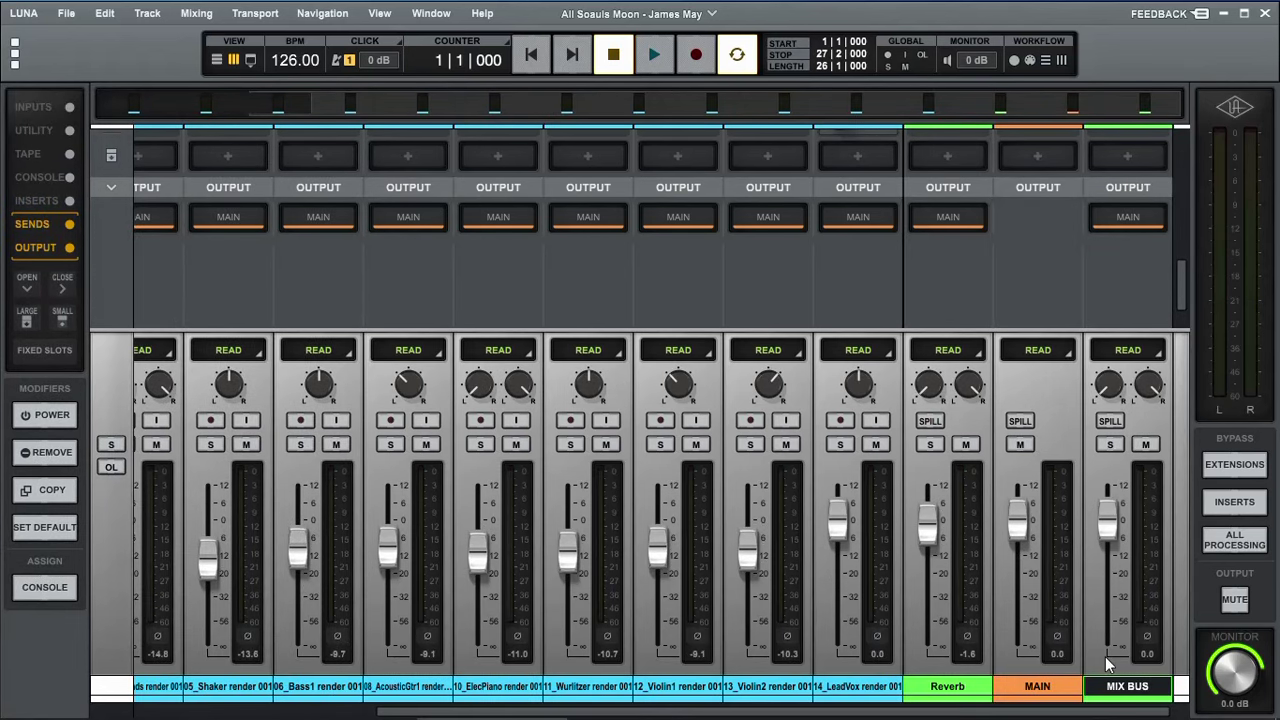
Nudge the MIX BUS level to +4.8 and reset it to 0.0, then place its strip left of MAIN
left_click_drag(1100, 663, 1126, 590)
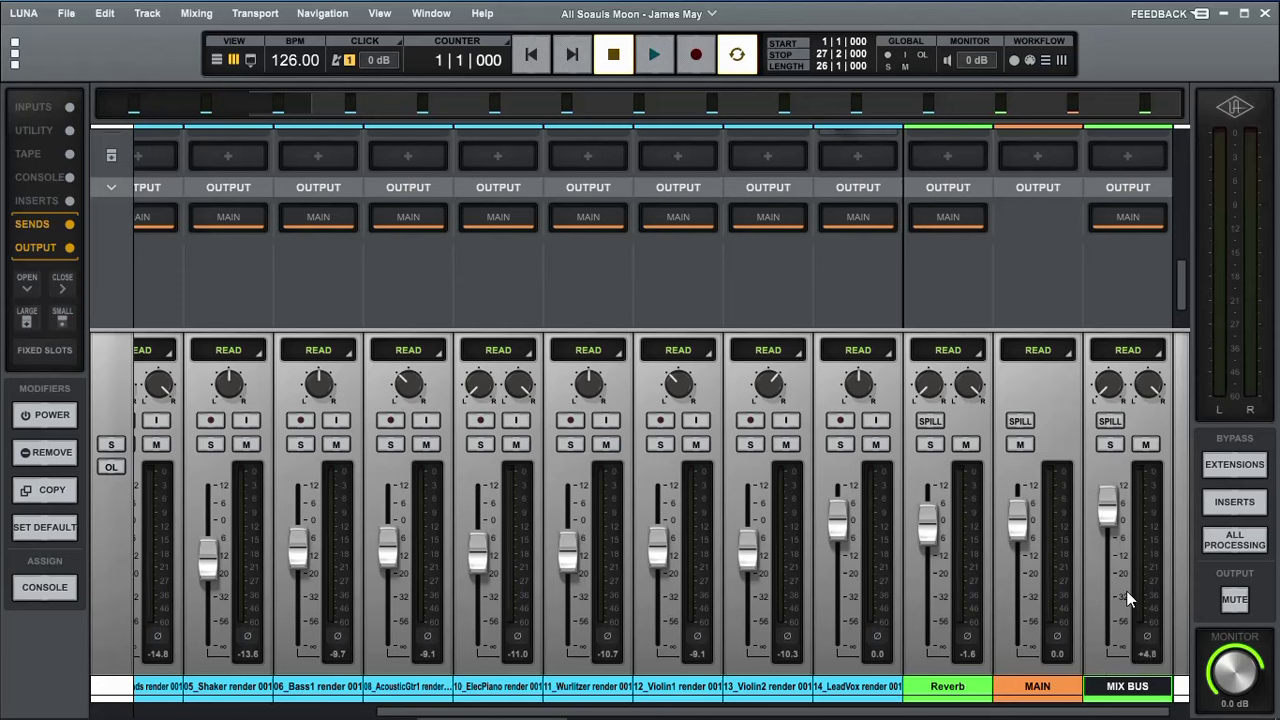
left_click(1104, 512, "alt")
left_click_drag(1128, 686, 1040, 691)
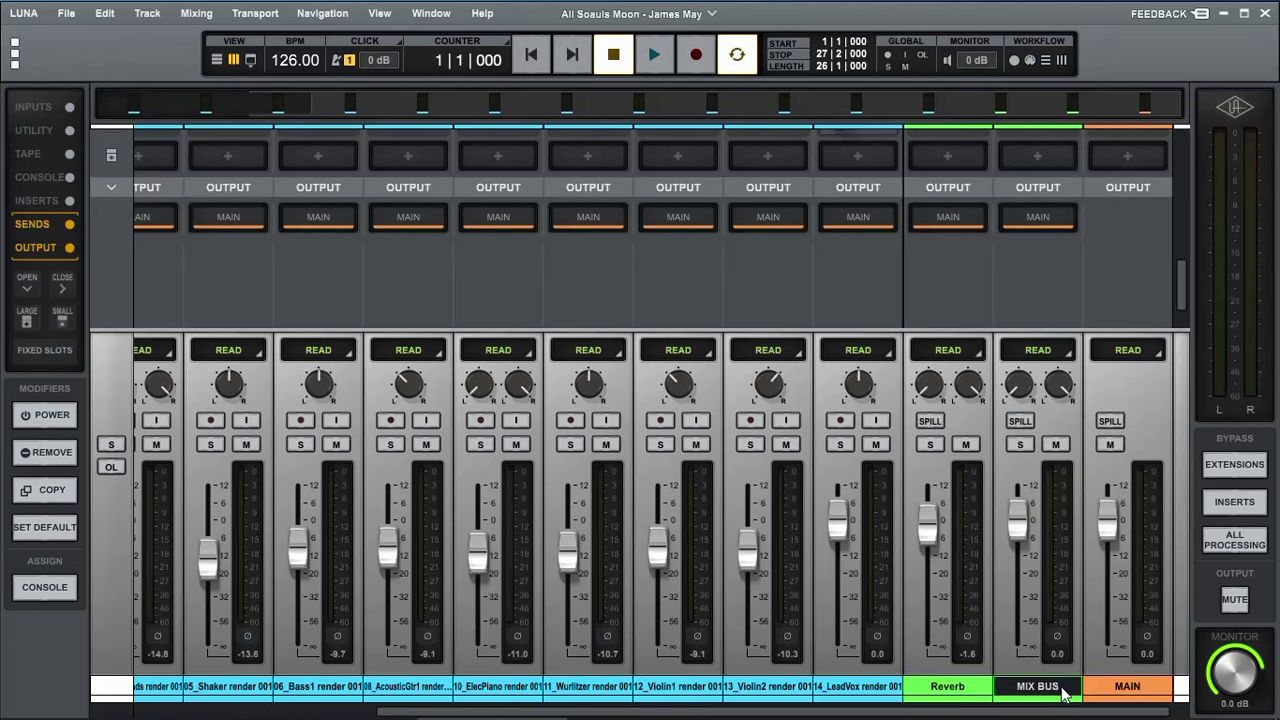
Route the MIX BUS output to Line O 3-4
left_click(1044, 219)
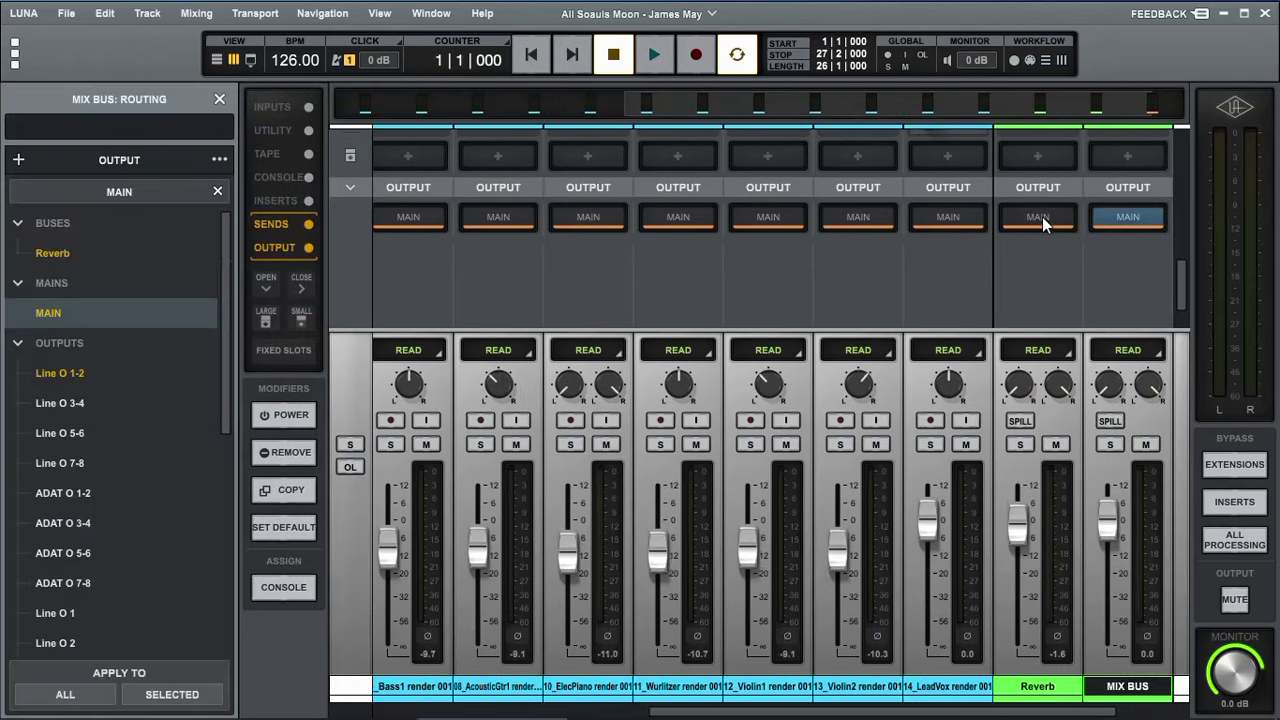
left_click(1139, 221)
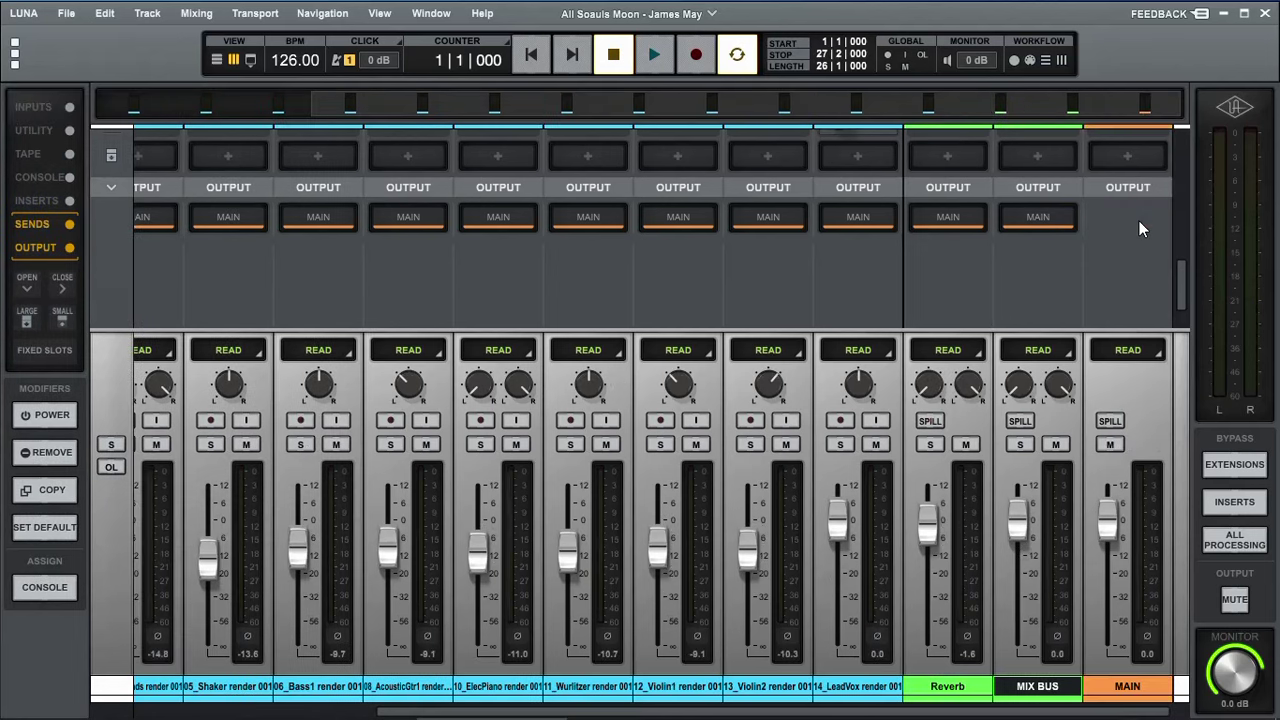
left_click(1045, 221)
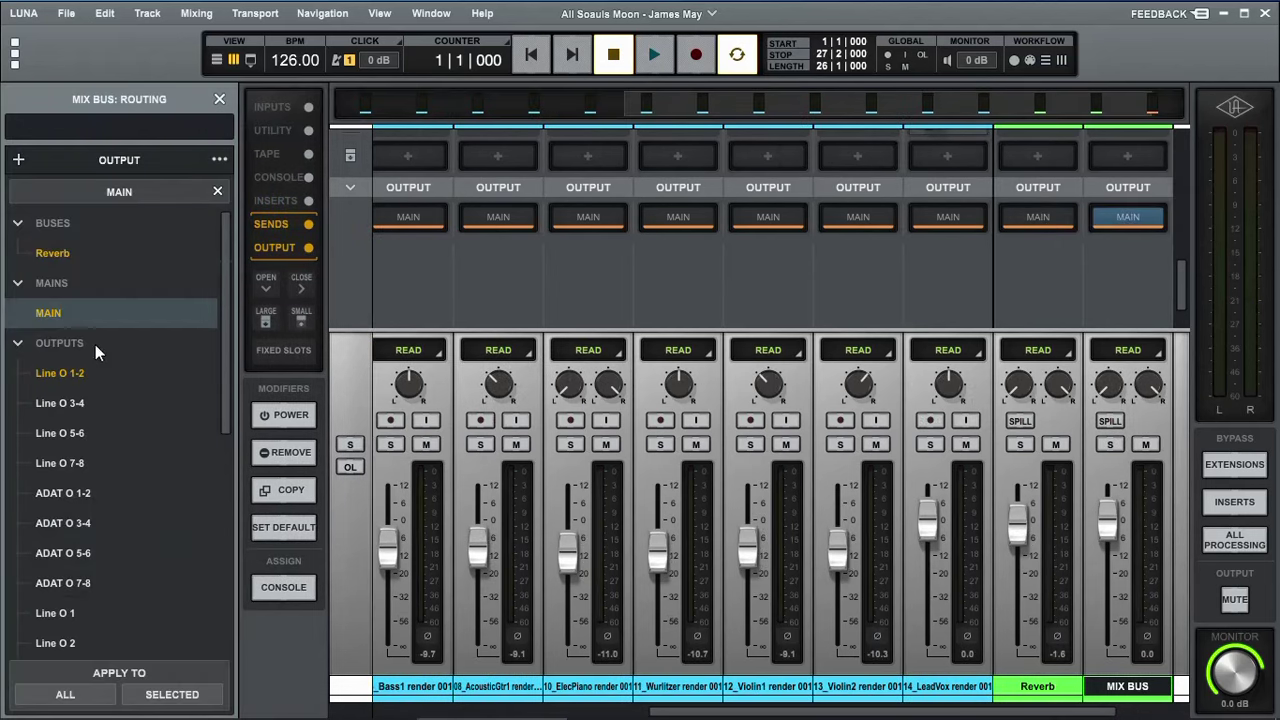
left_click(70, 404)
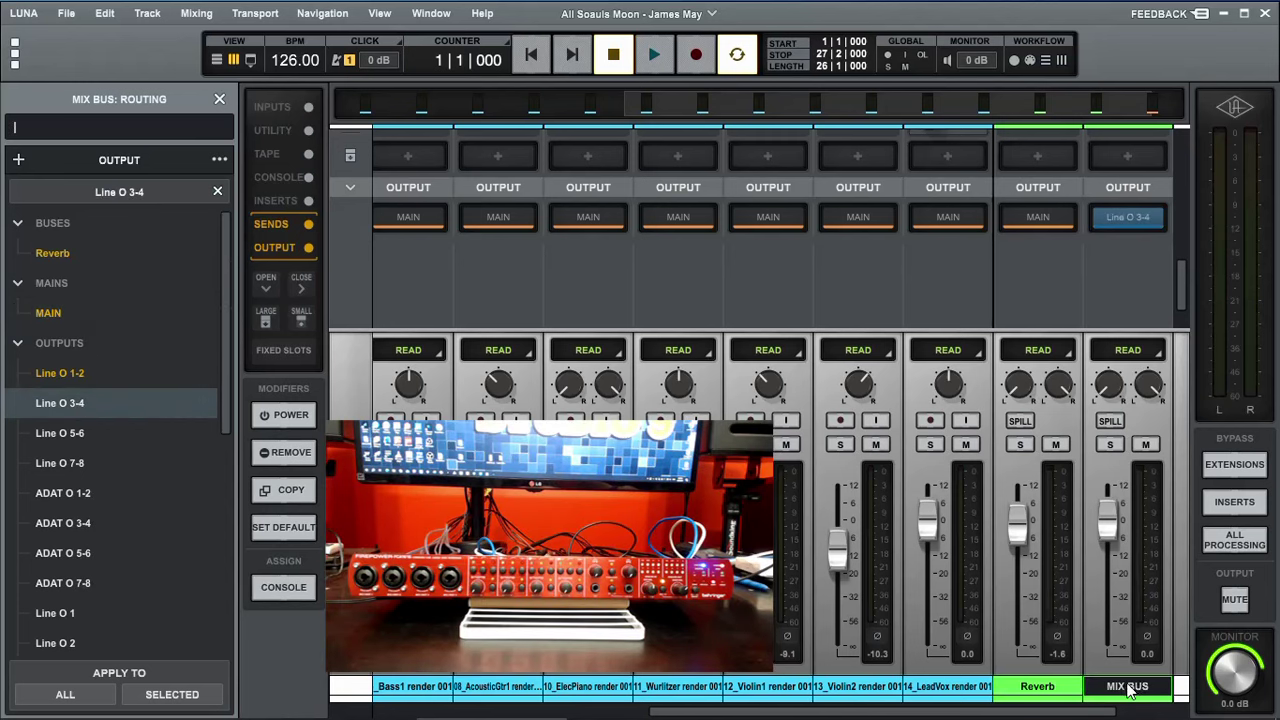
mouse_move(1098, 710)
left_mouse_down()
mouse_move(1128, 712)
mouse_move(1108, 715)
left_mouse_up()
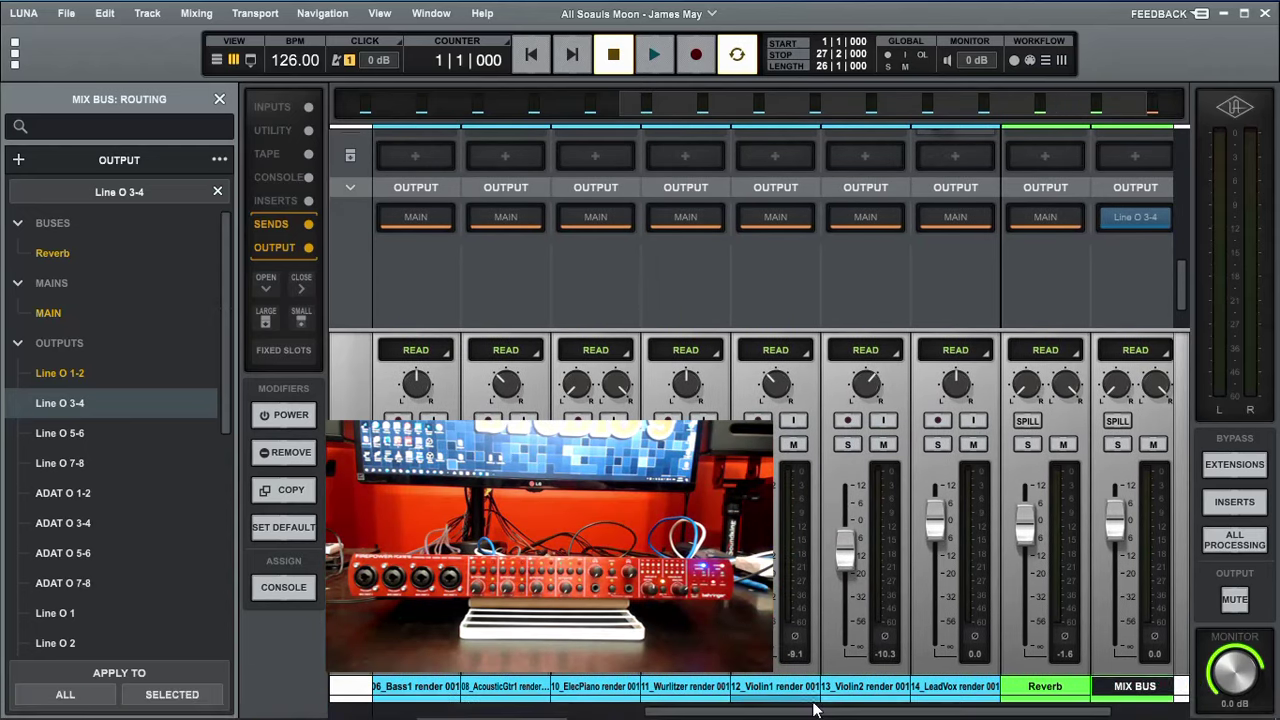
left_click_drag(817, 713, 870, 716)
Route the Reverb and 14_LeadVox outputs into MIX BUS
left_click(429, 688)
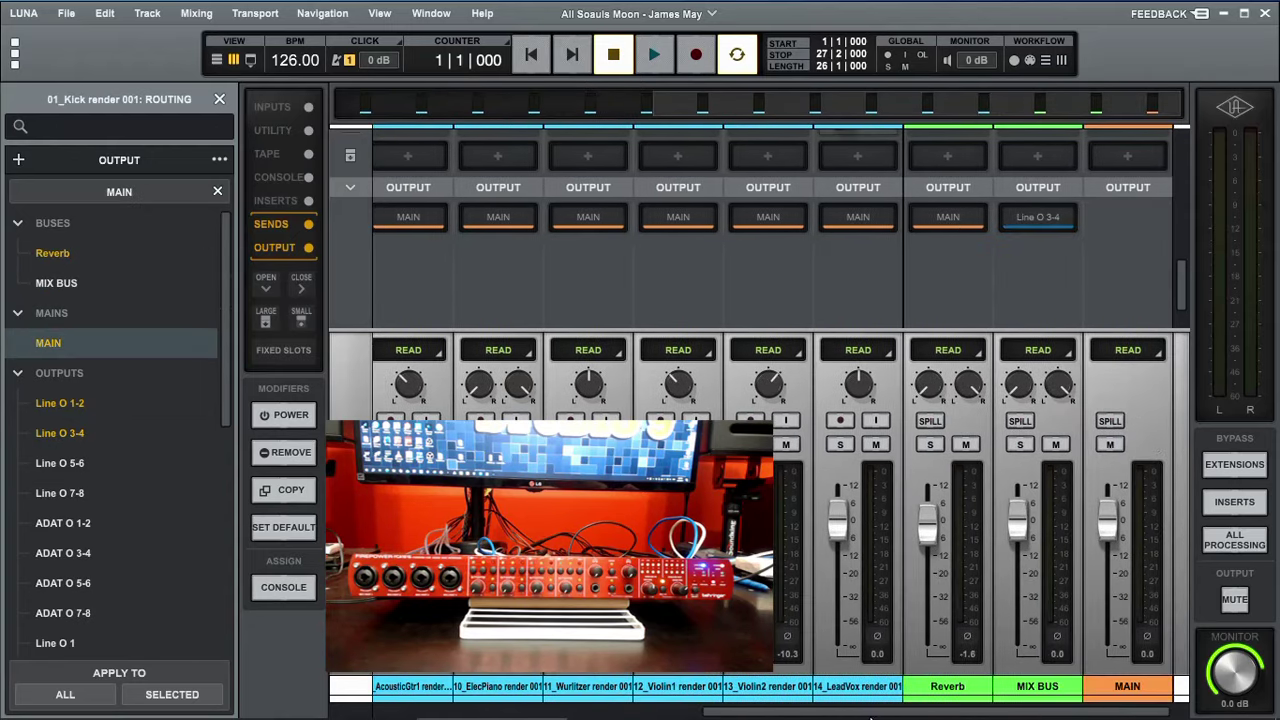
left_click(960, 690)
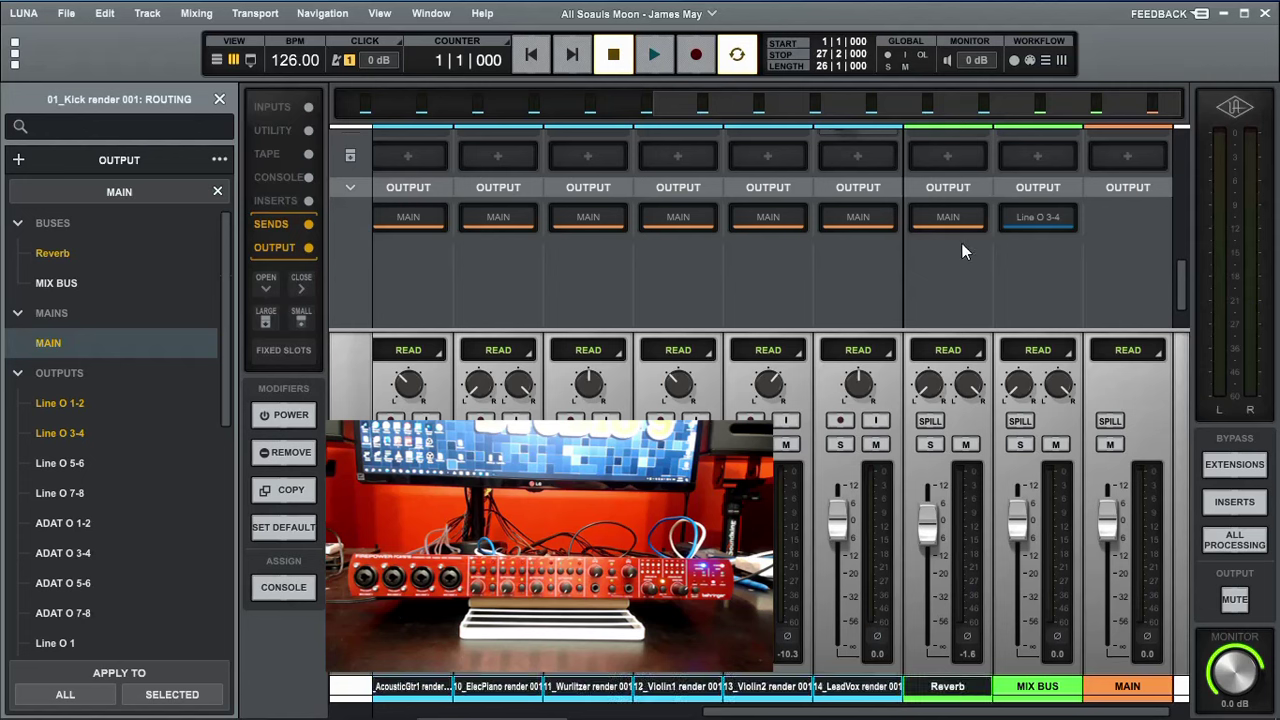
left_click(956, 216)
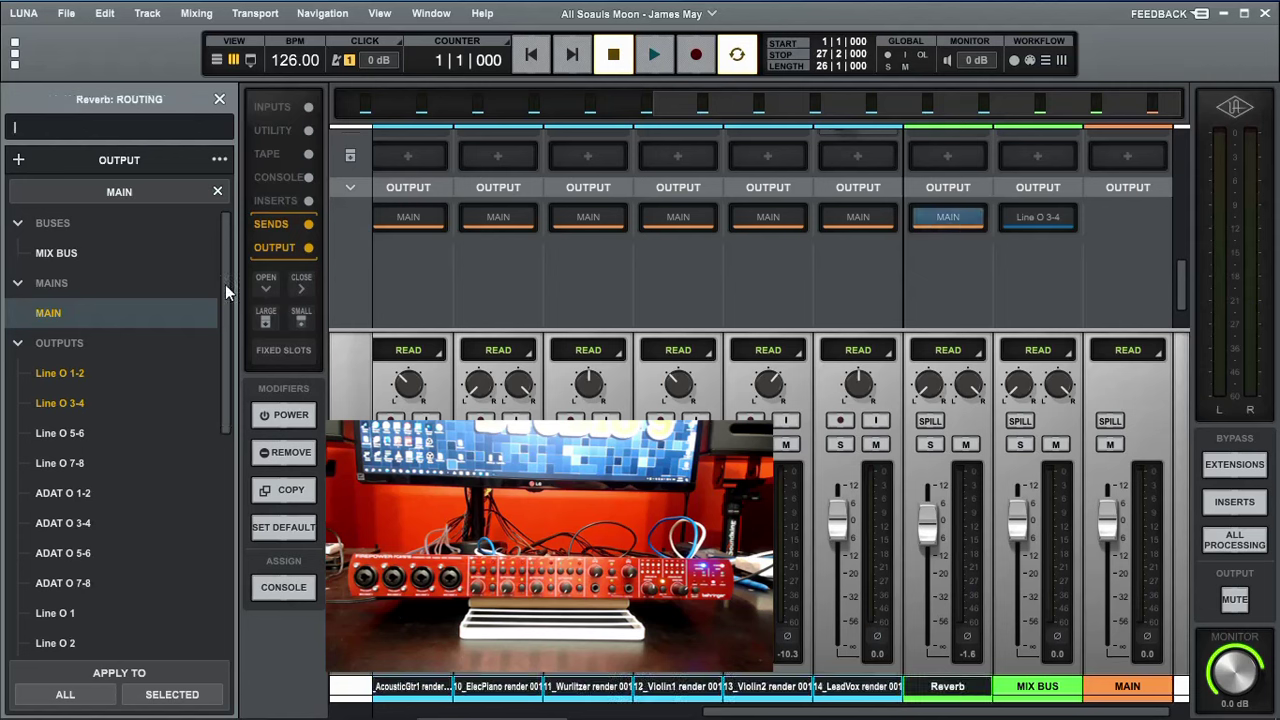
left_click(60, 252)
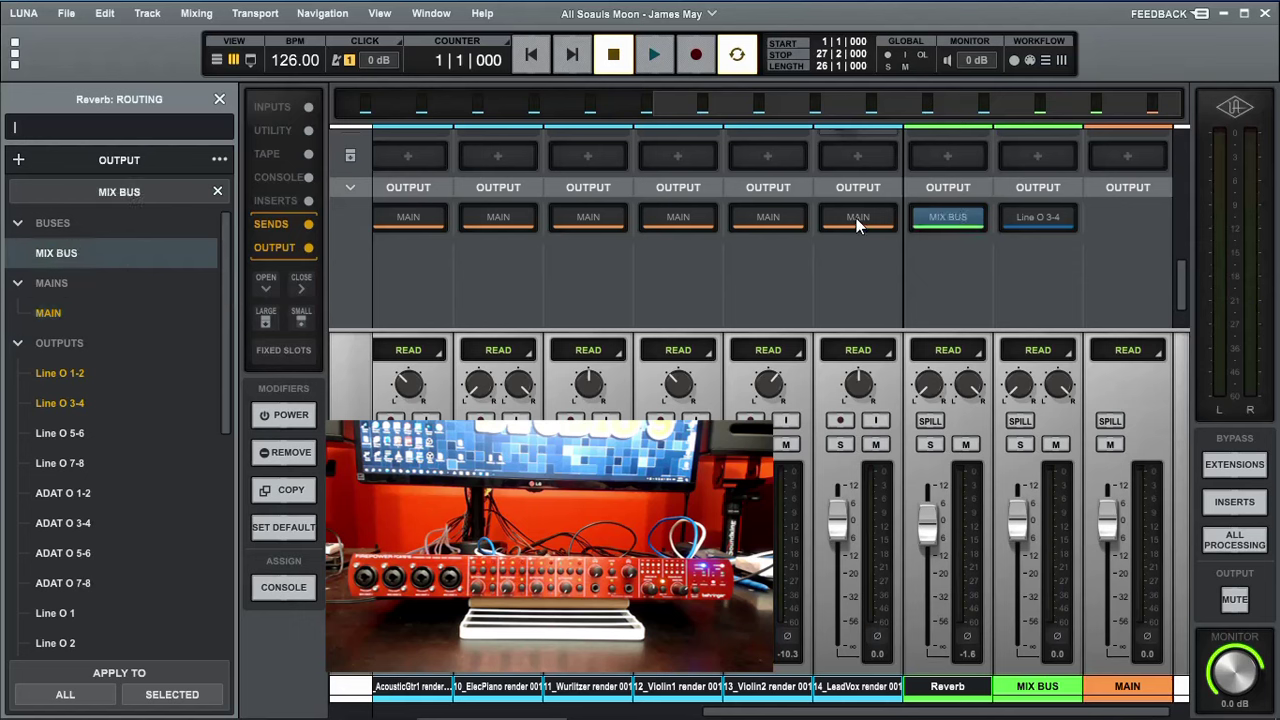
mouse_move(857, 716)
left_click(857, 216)
left_click(860, 222)
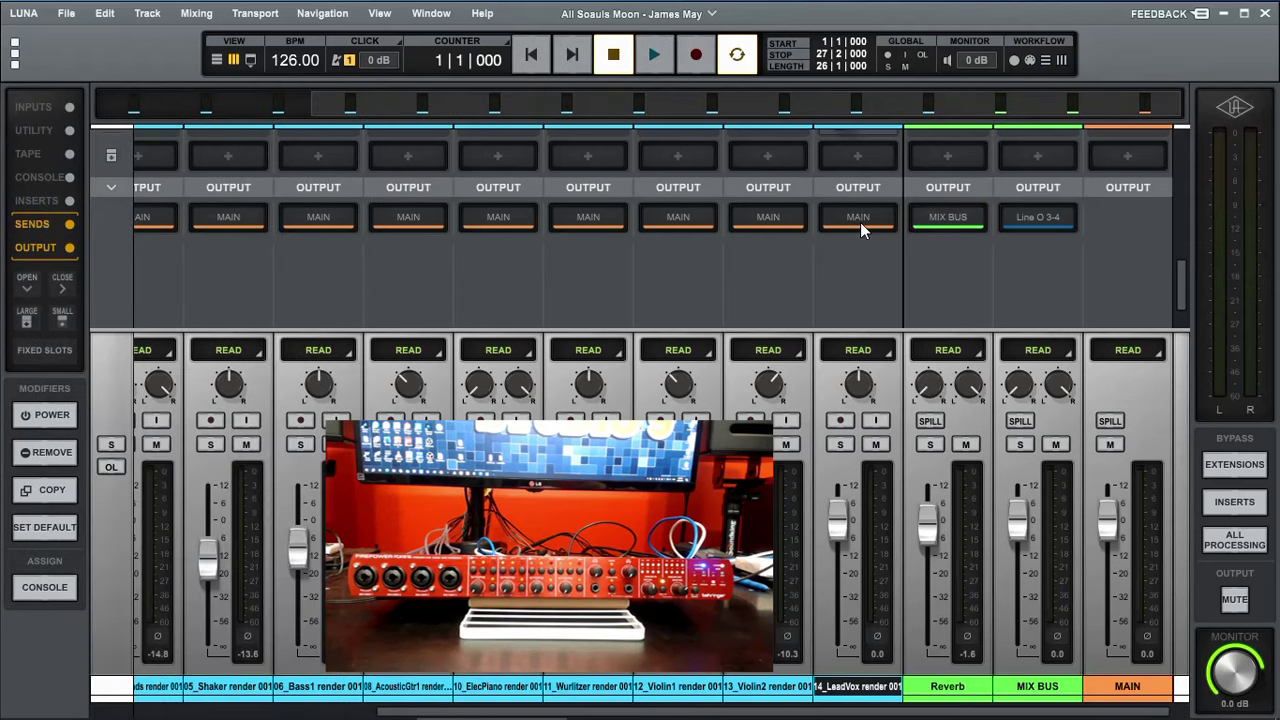
left_click(860, 222)
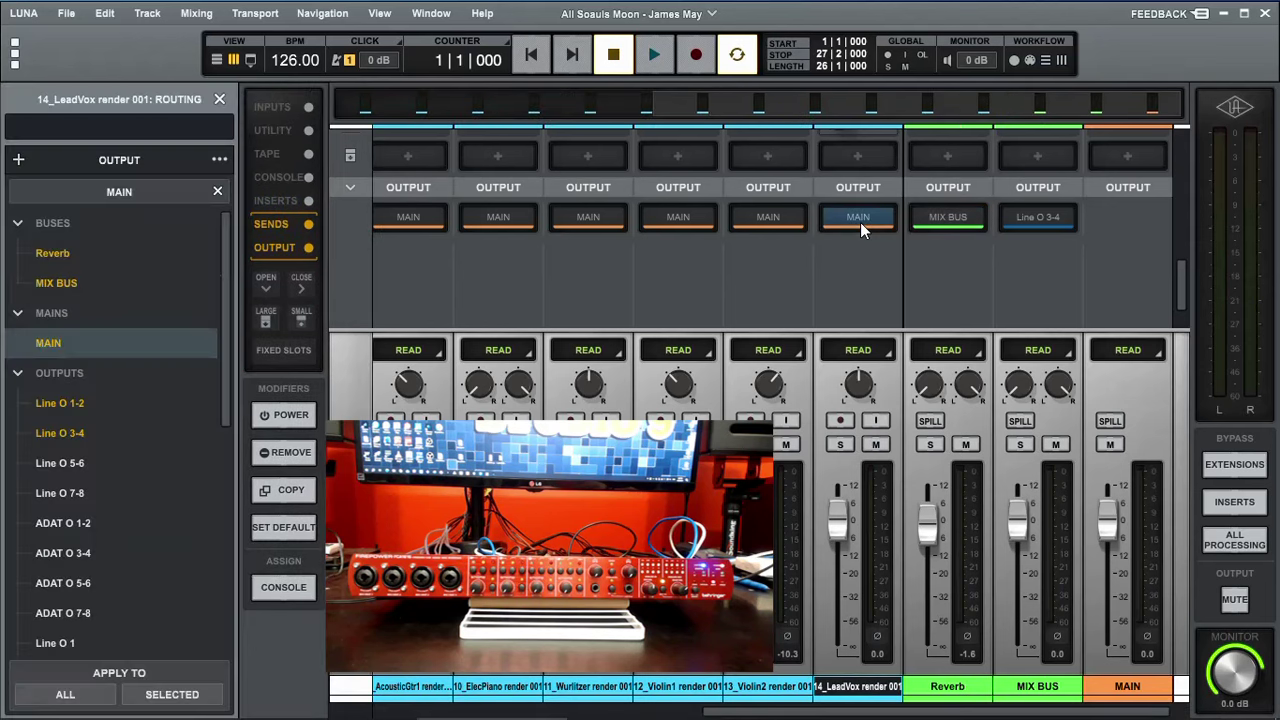
left_click(75, 283)
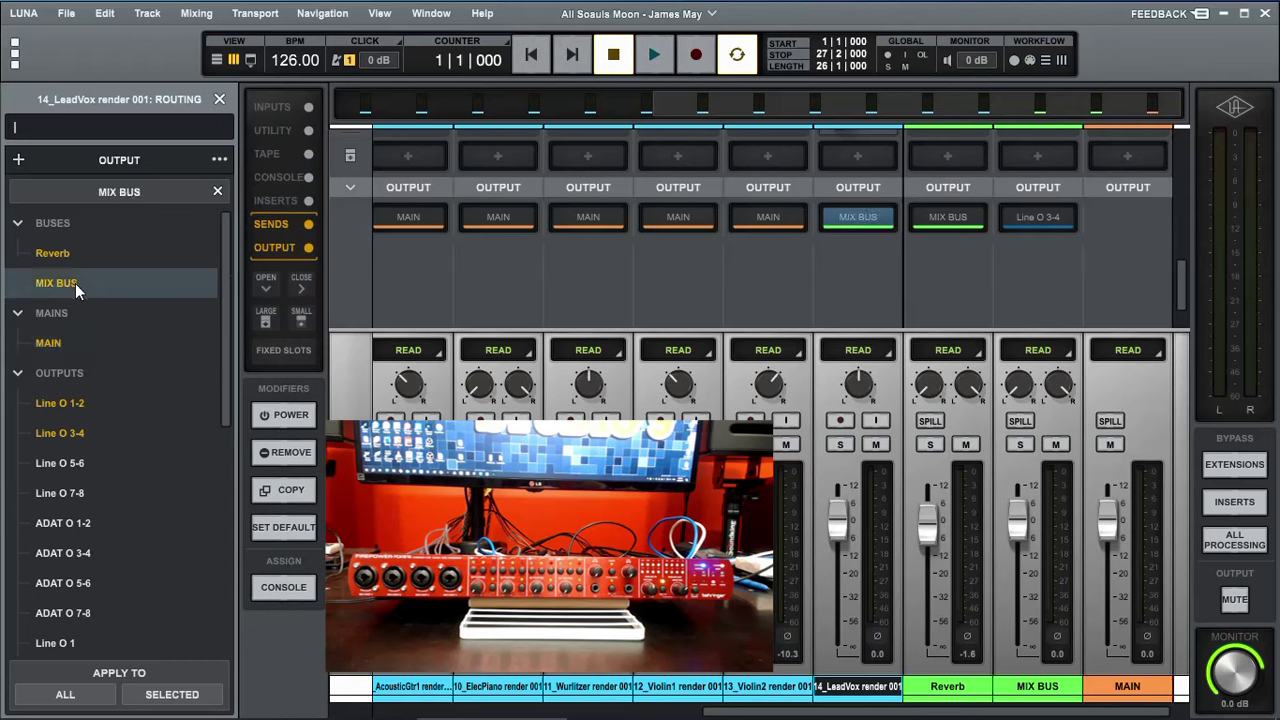
Route 13_Violin2, 12_Violin1 and 11_Wurlitzer outputs into MIX BUS
left_click(768, 690)
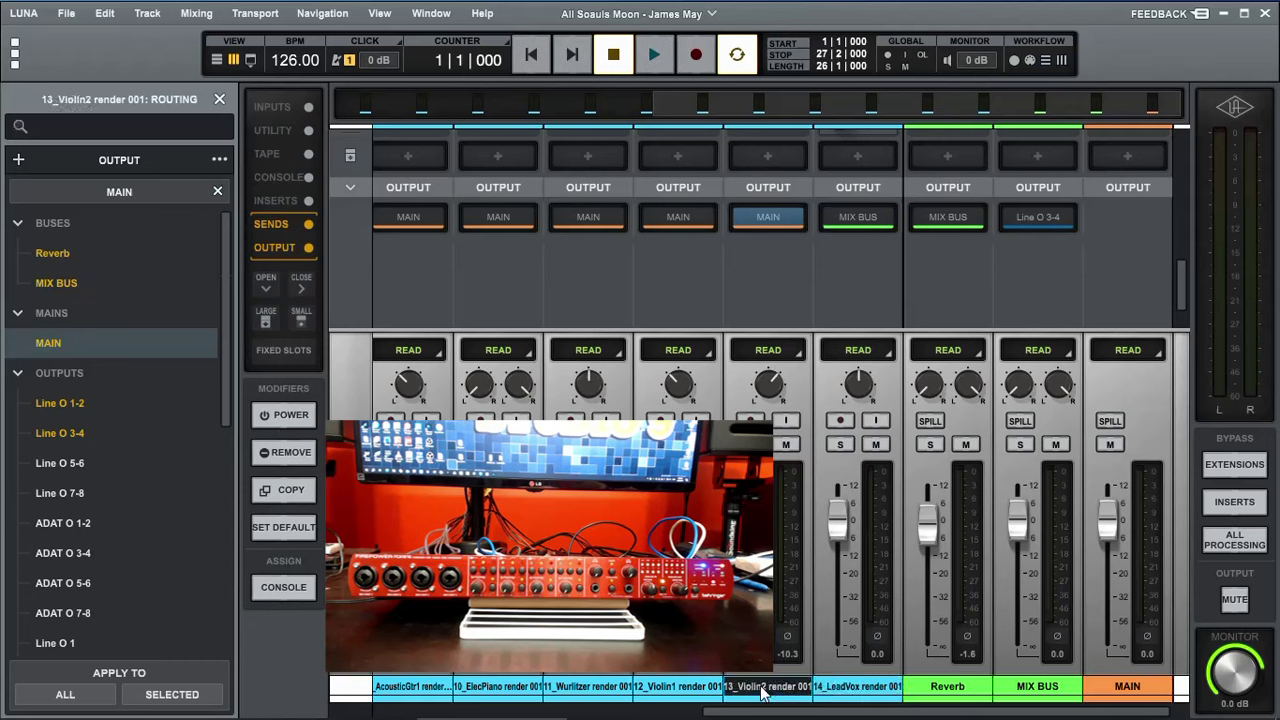
left_click(590, 687, "shift")
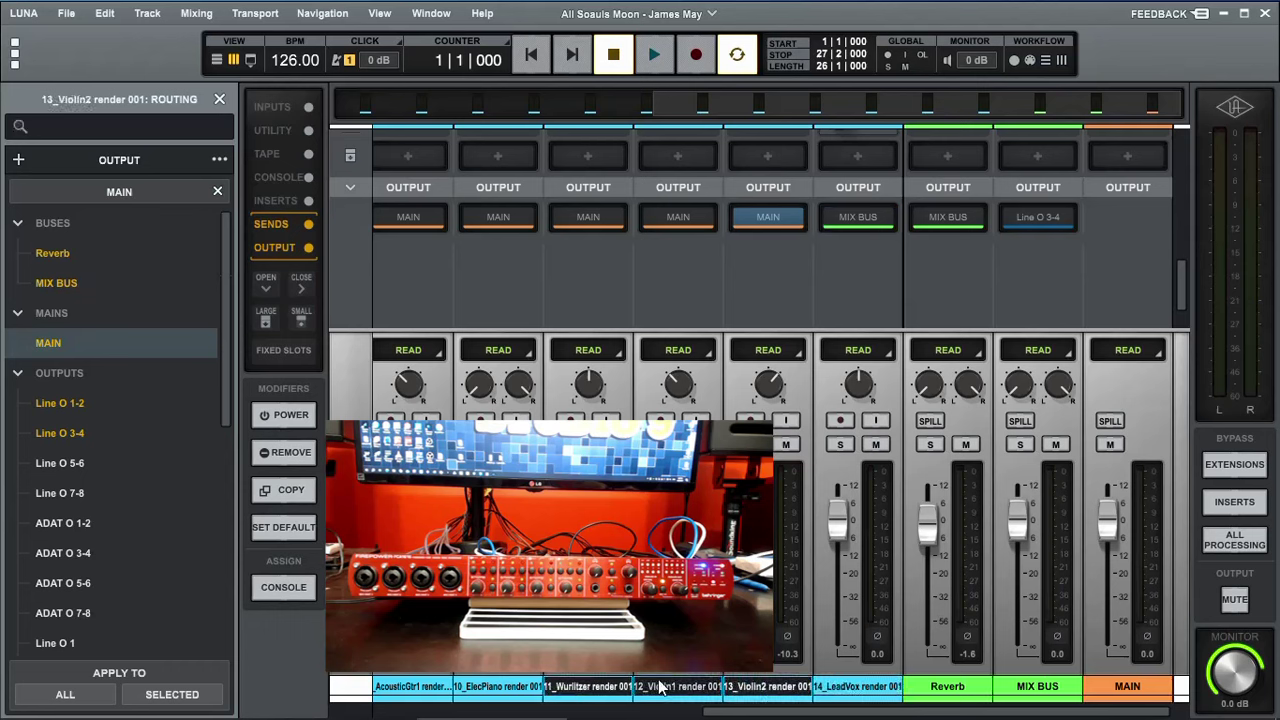
left_click(761, 220)
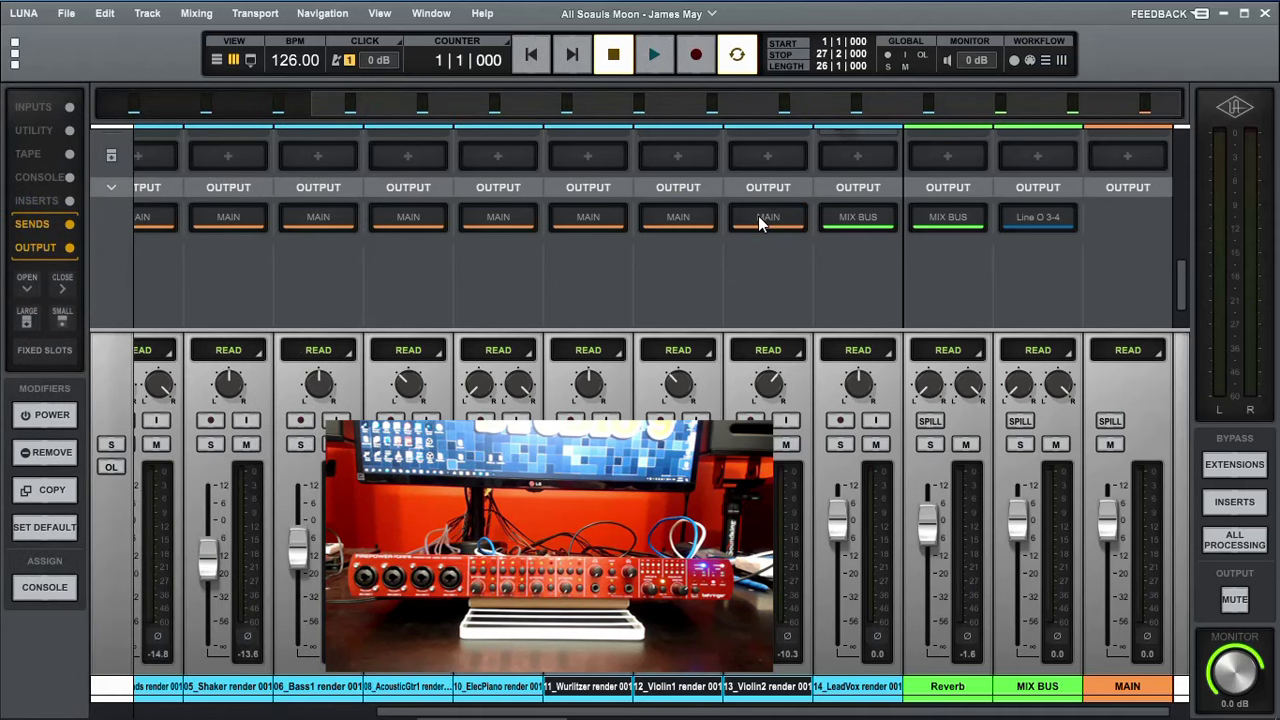
left_click(760, 222)
left_click(70, 283)
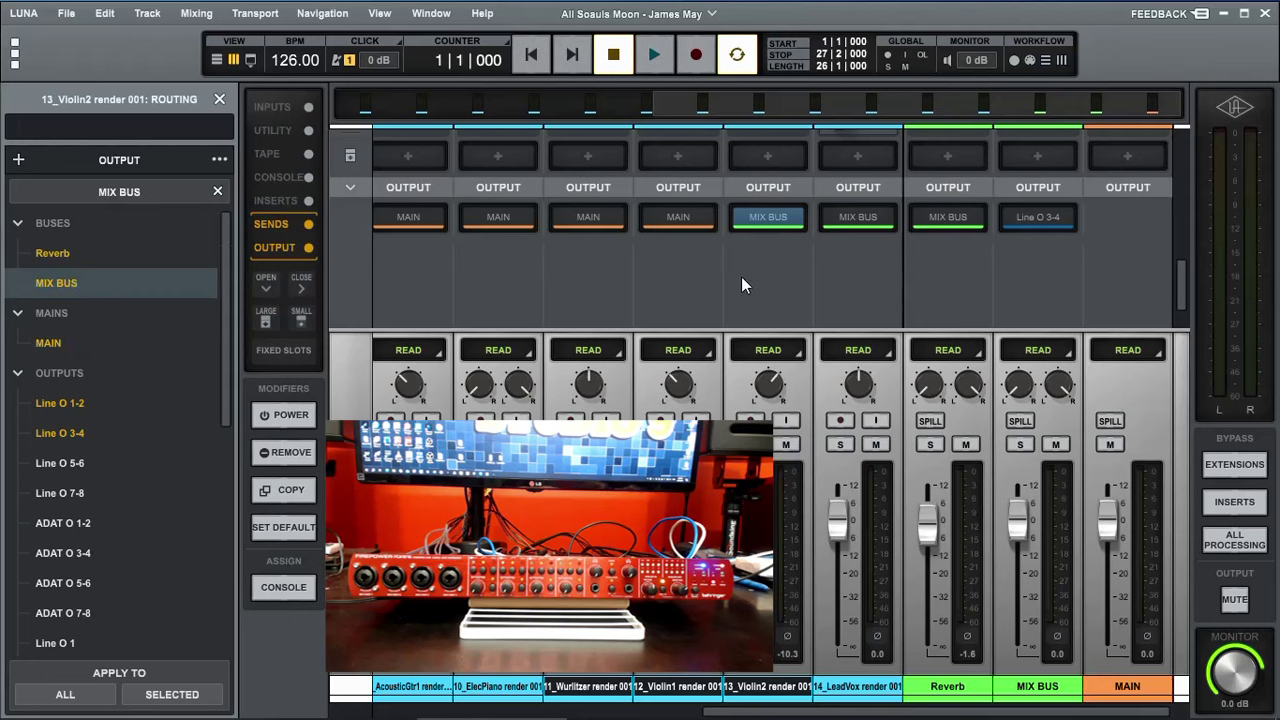
left_click(696, 220)
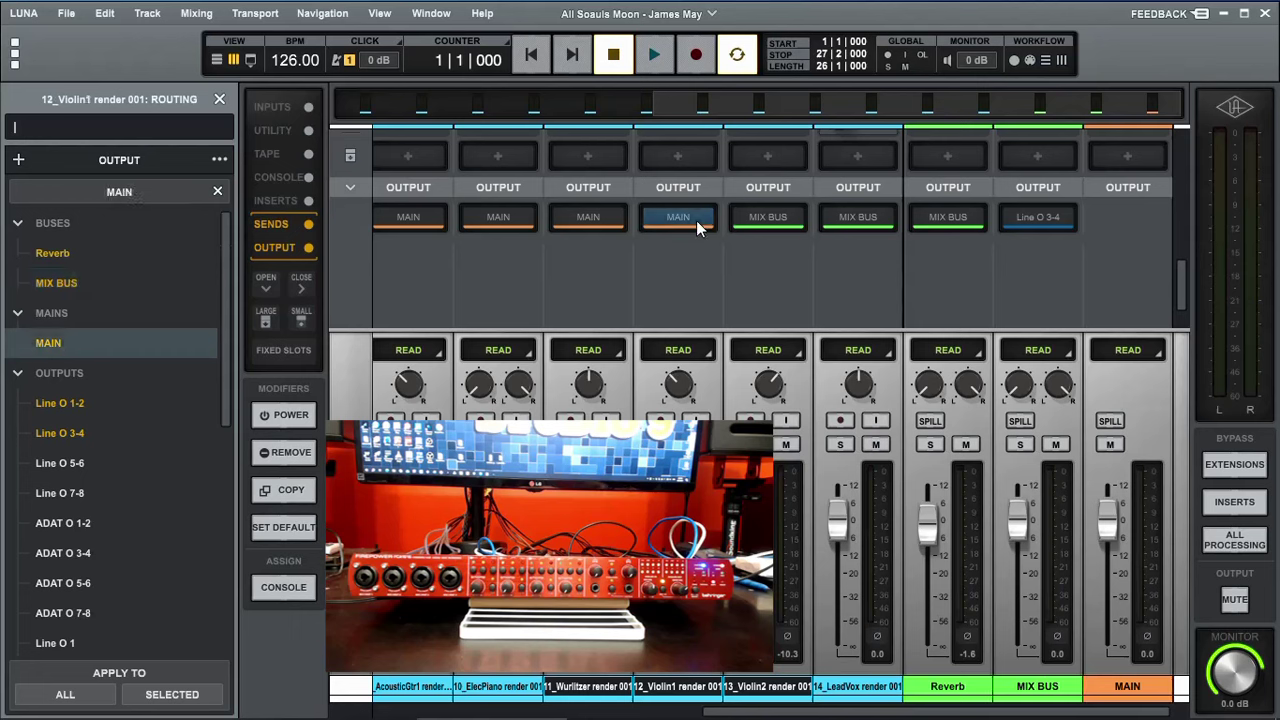
left_click(68, 284)
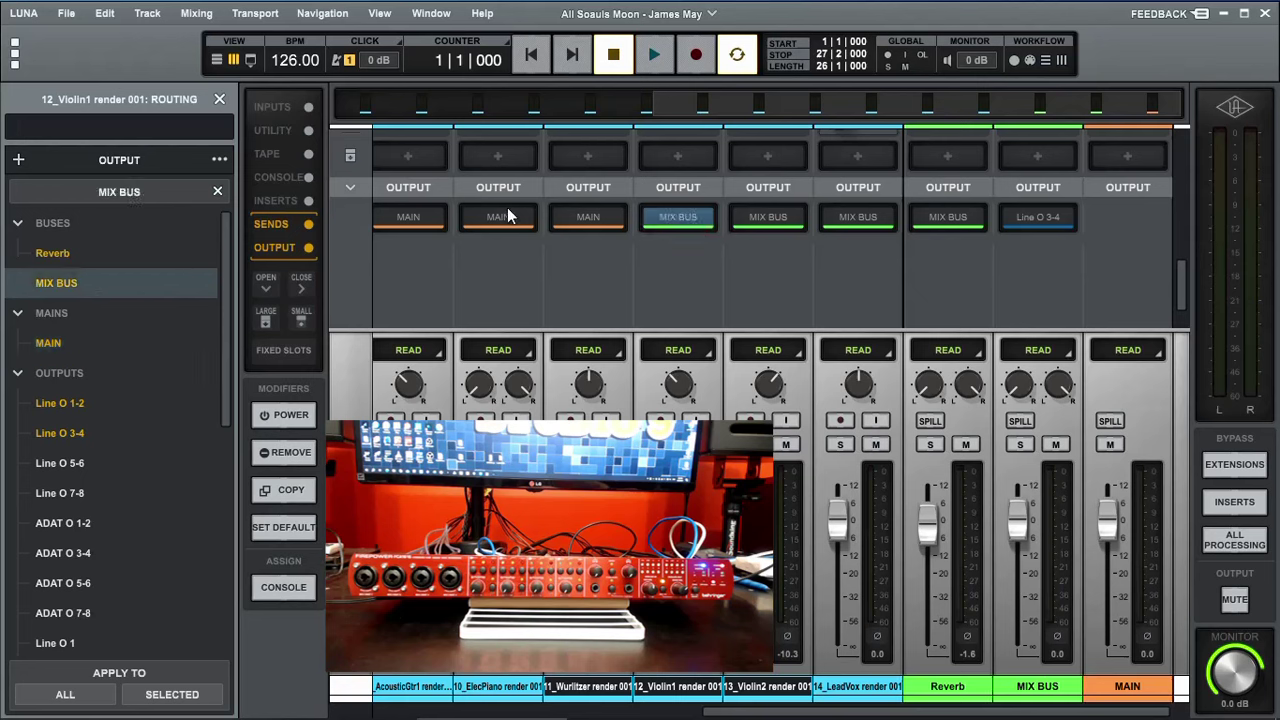
left_click(610, 225)
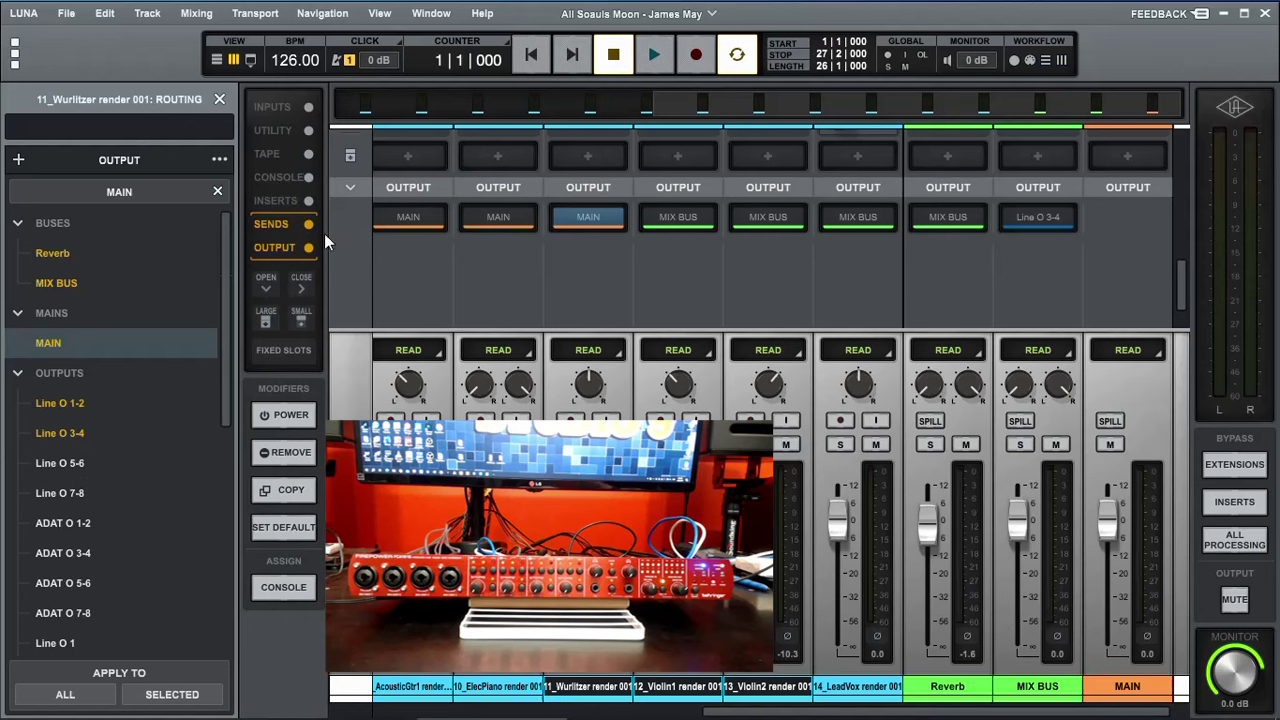
left_click(589, 216)
left_click(590, 216)
left_click(62, 282)
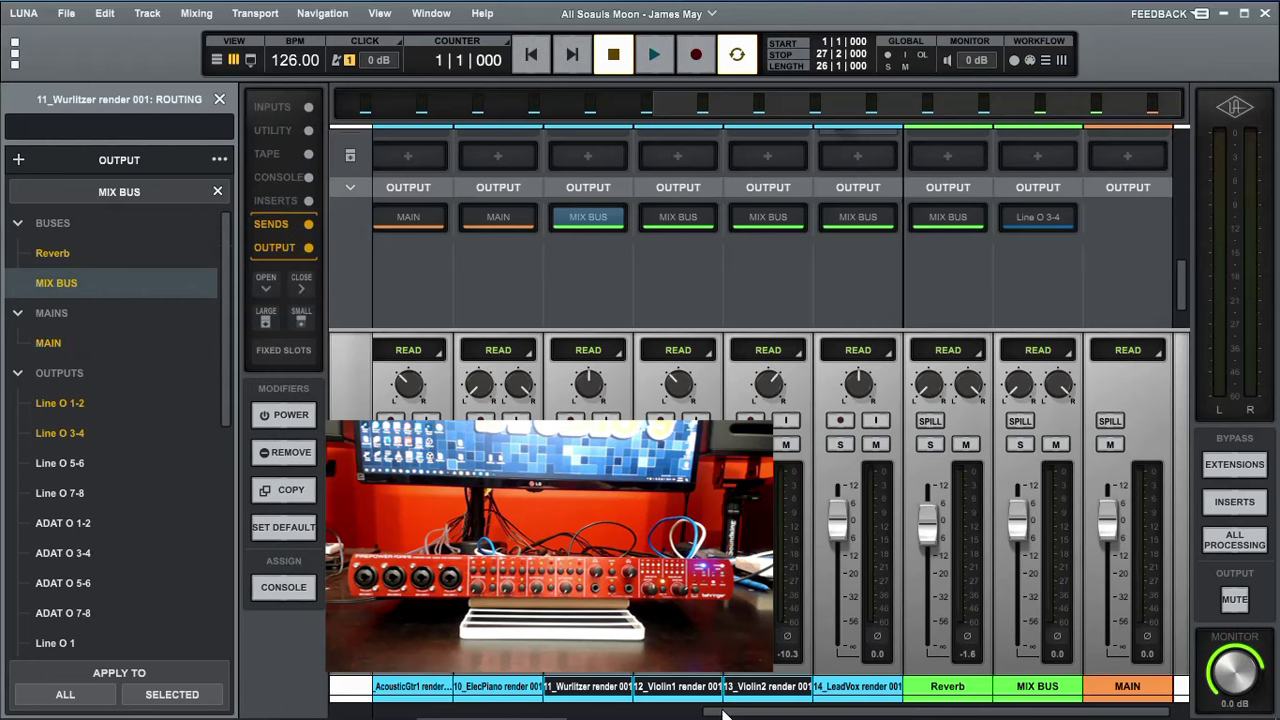
Route the ElecPiano, AcousticGtr1, Bass1 and Shaker outputs to MIX BUS
left_click_drag(725, 714, 465, 716)
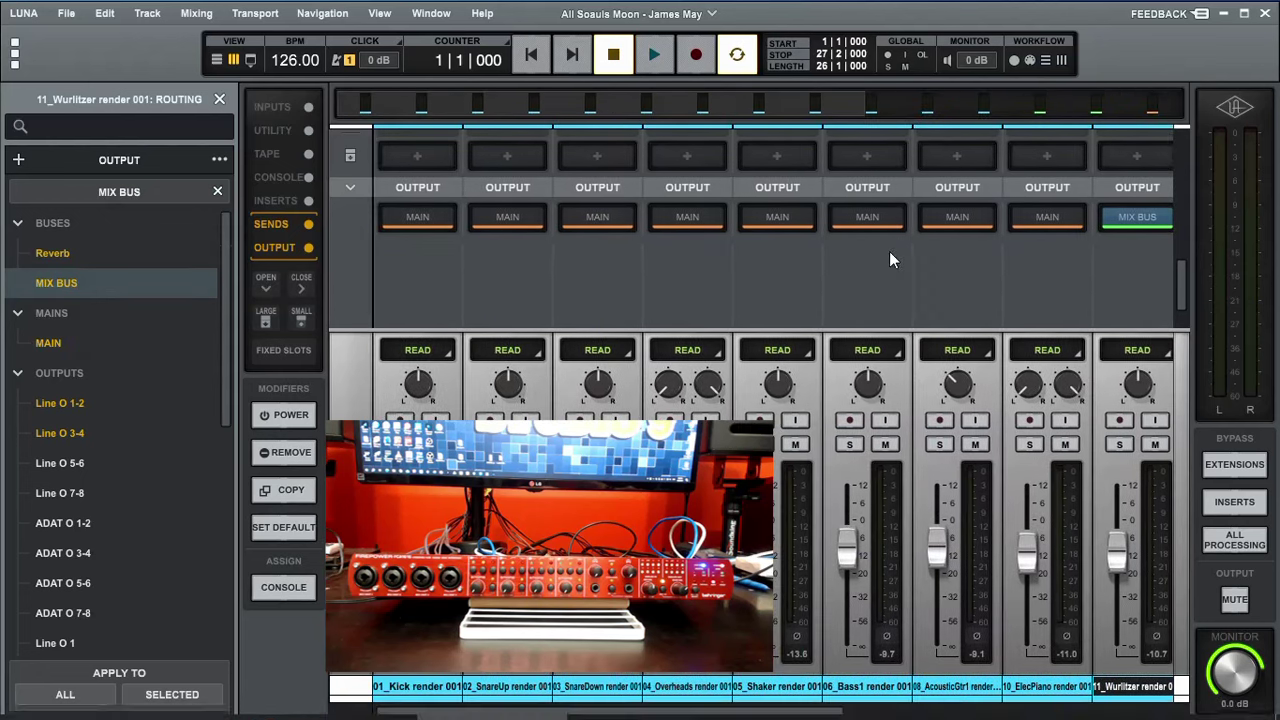
left_click(1049, 218)
left_click(96, 283)
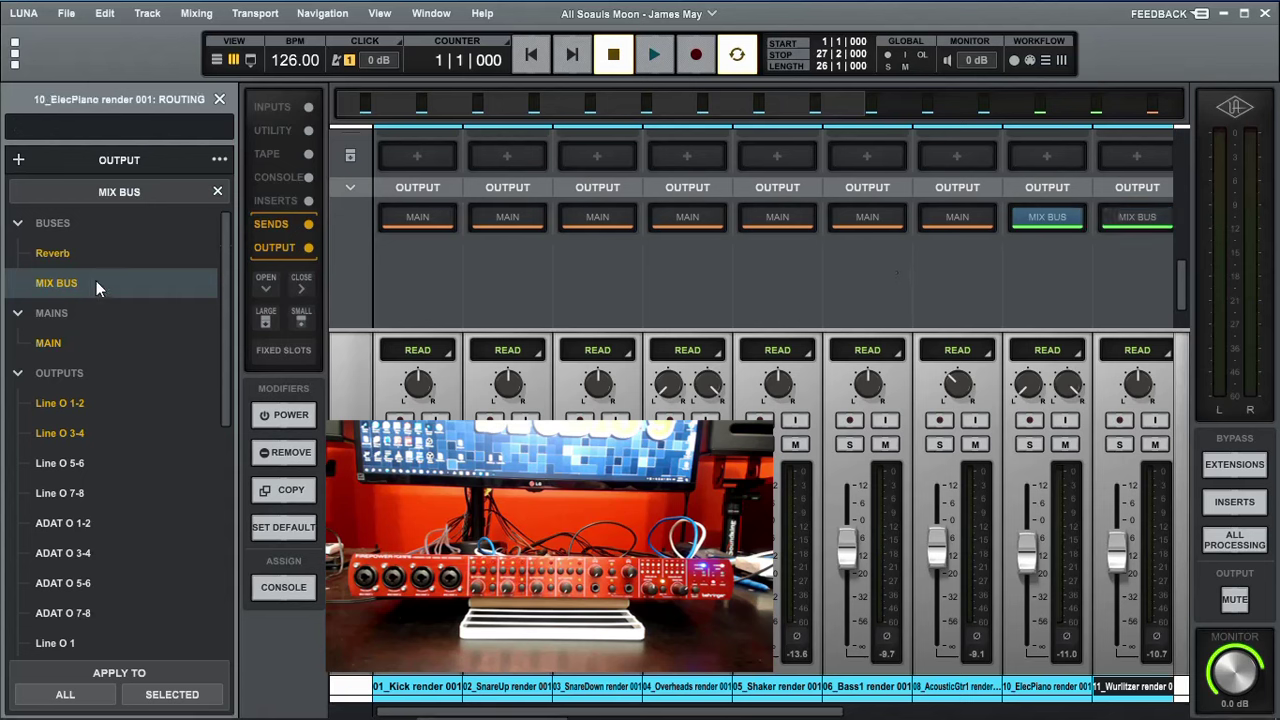
left_click(957, 217)
left_click(200, 283)
left_click(873, 222)
left_click(80, 283)
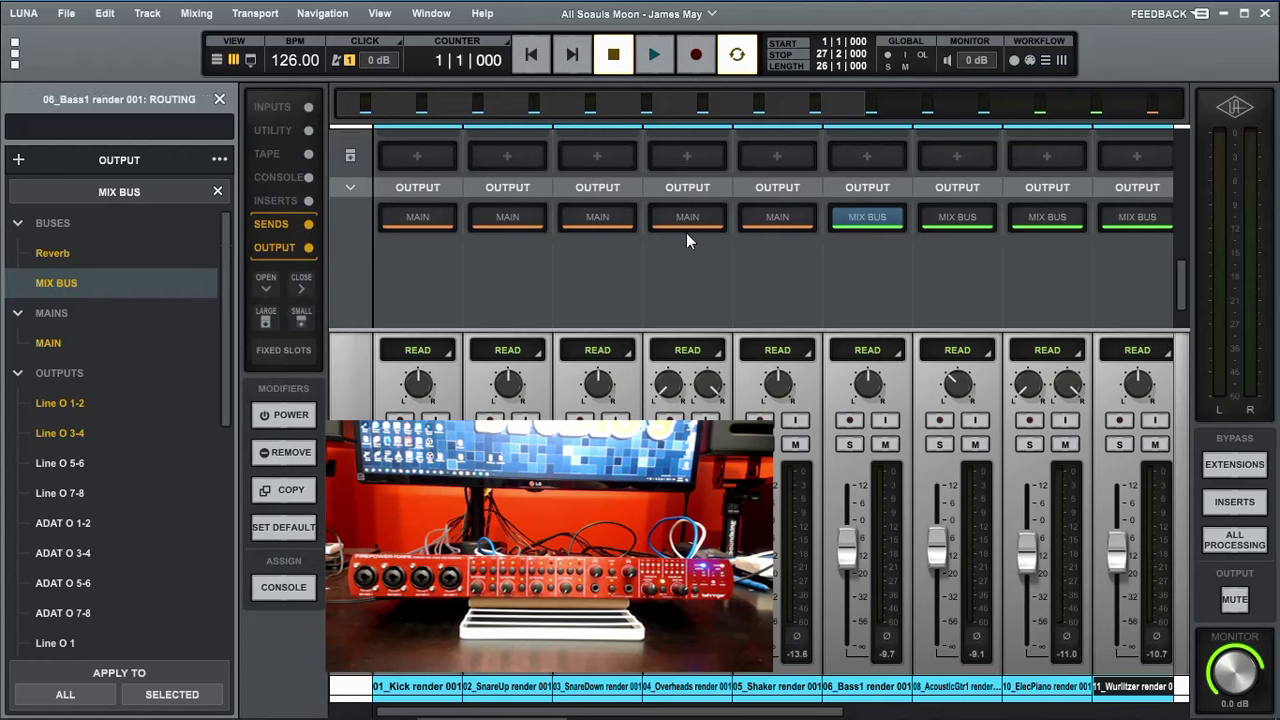
left_click(782, 219)
left_click(100, 285)
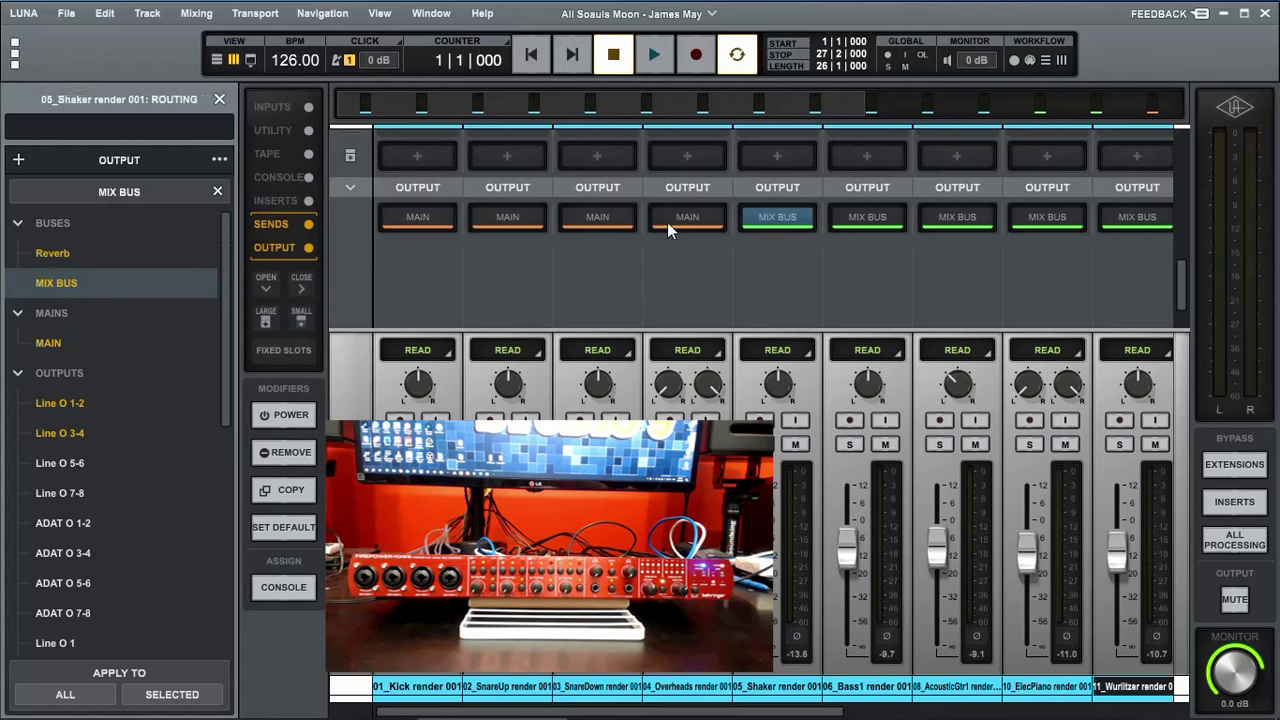
Route the Overheads, SnareDown, SnareUp and Kick outputs to MIX BUS
left_click(667, 222)
left_click(95, 283)
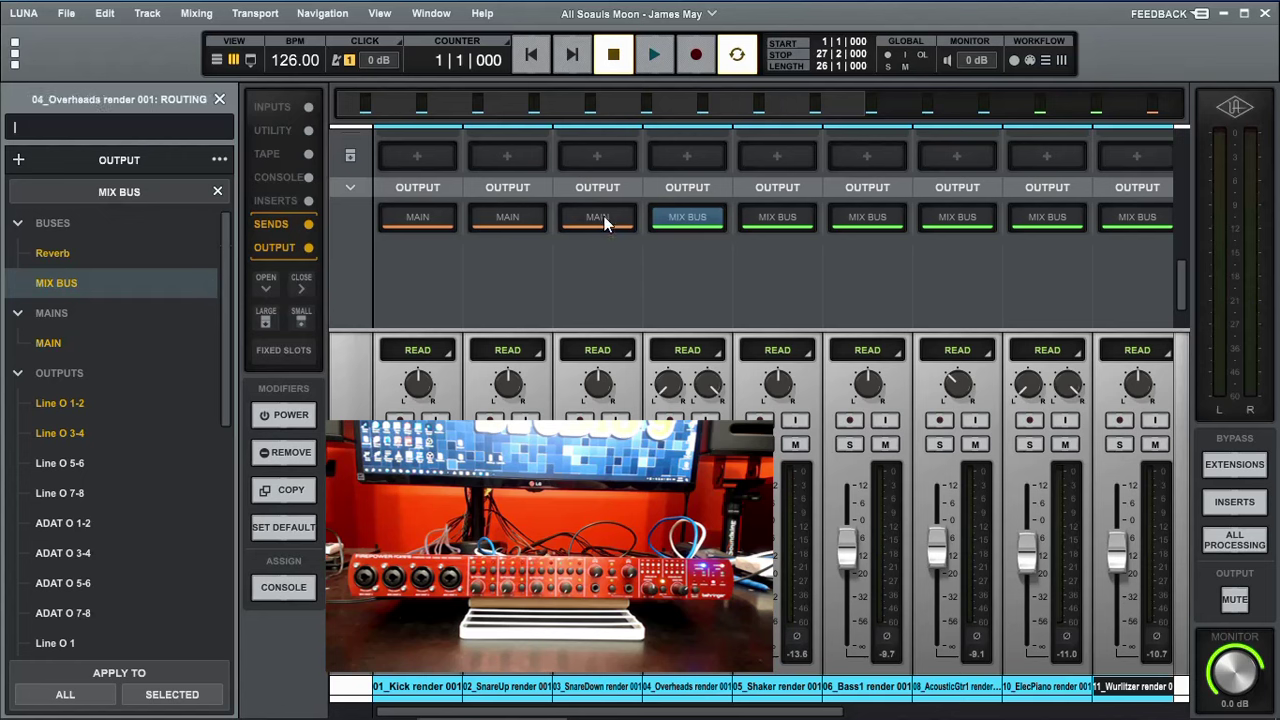
left_click(604, 216)
left_click(58, 284)
left_click(507, 218)
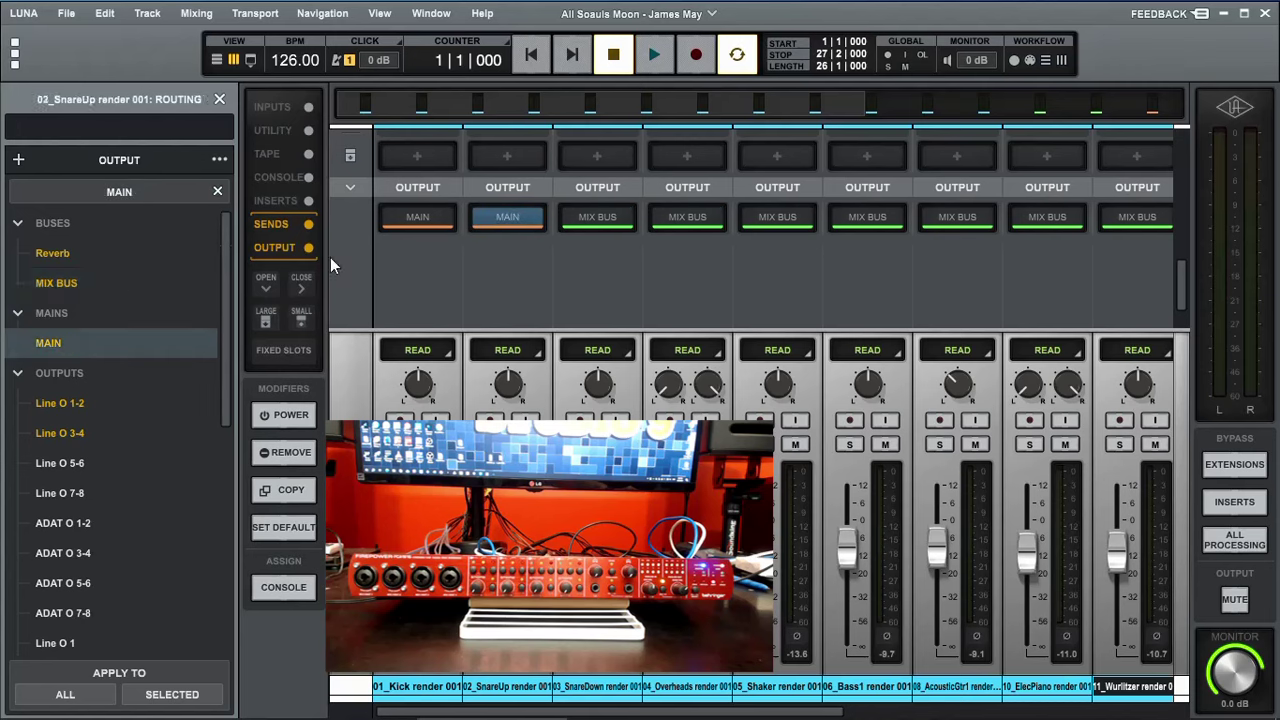
left_click(90, 283)
left_click(425, 220)
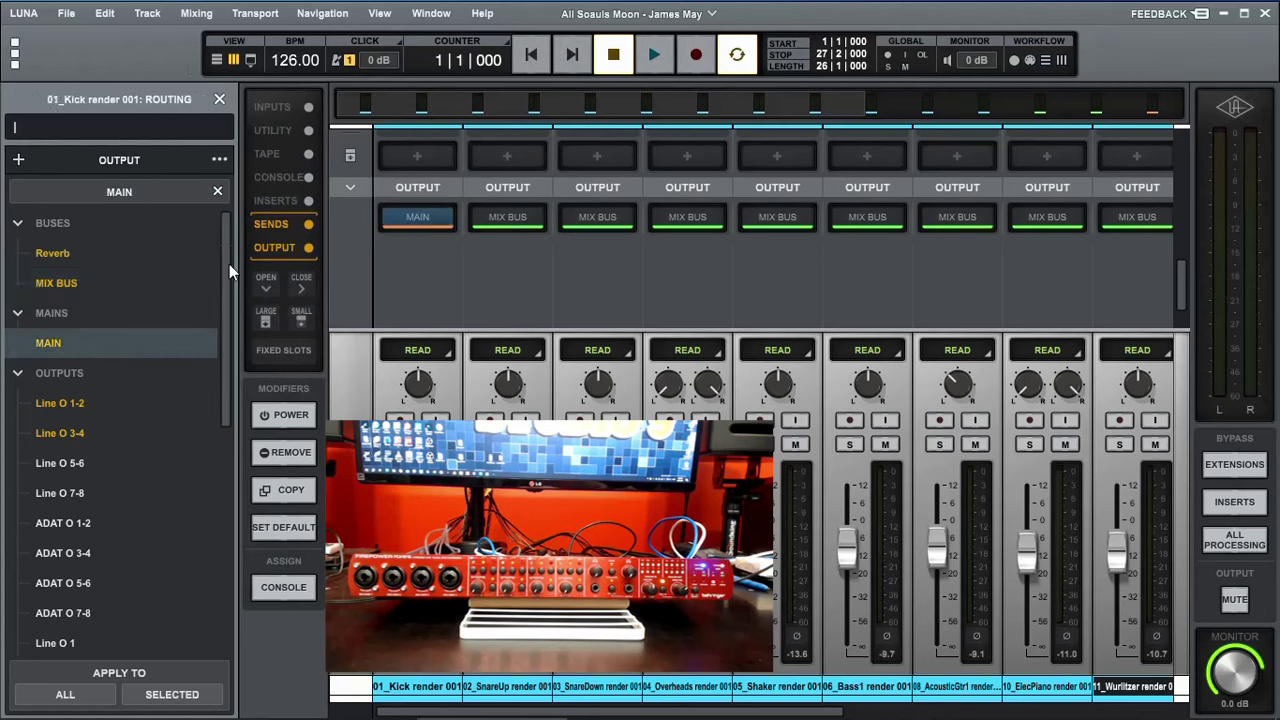
left_click(79, 283)
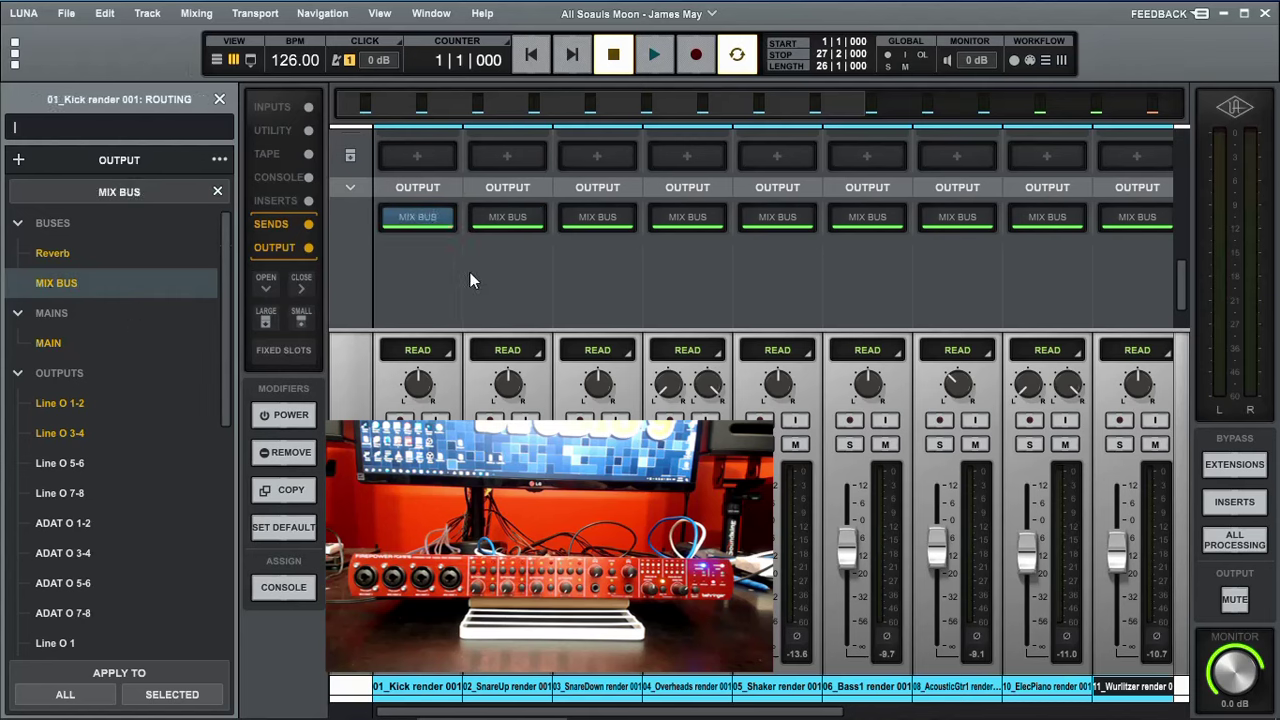
Look through the Edit, Mix and Track menus, then turn on Track > Selection Grouping
left_click(106, 16)
left_click(196, 13)
left_click(147, 13)
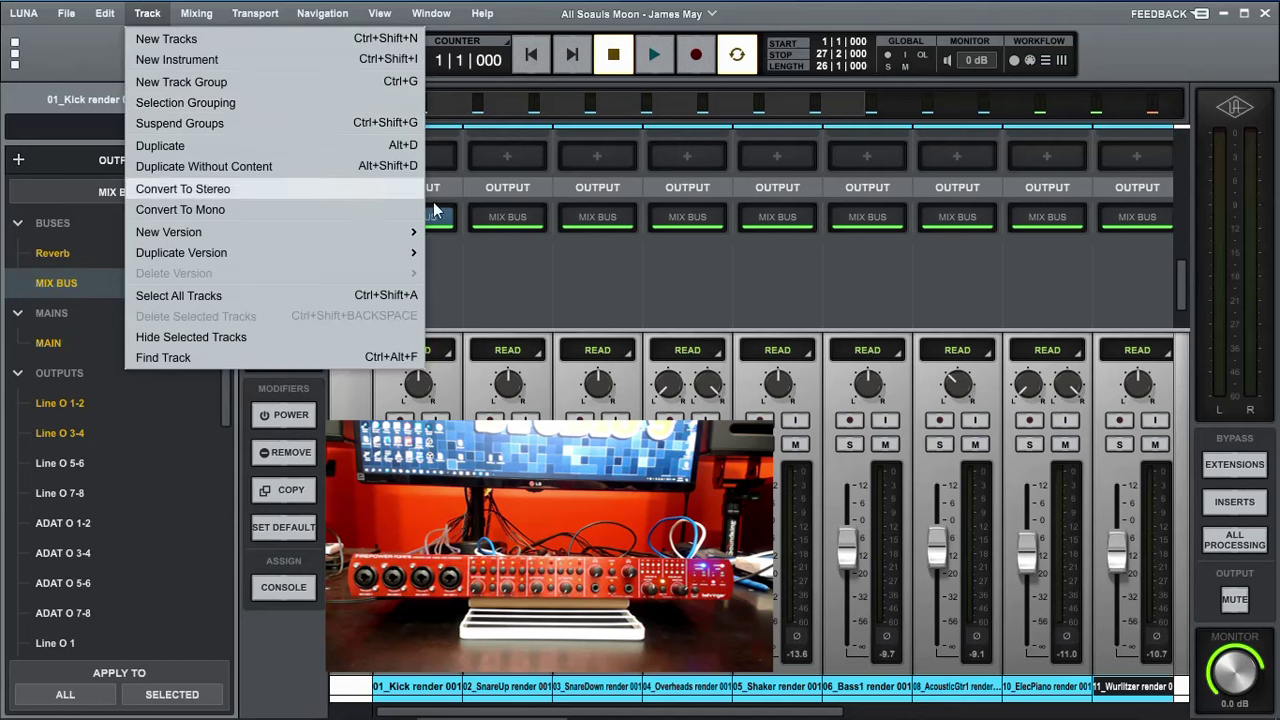
left_click(542, 286)
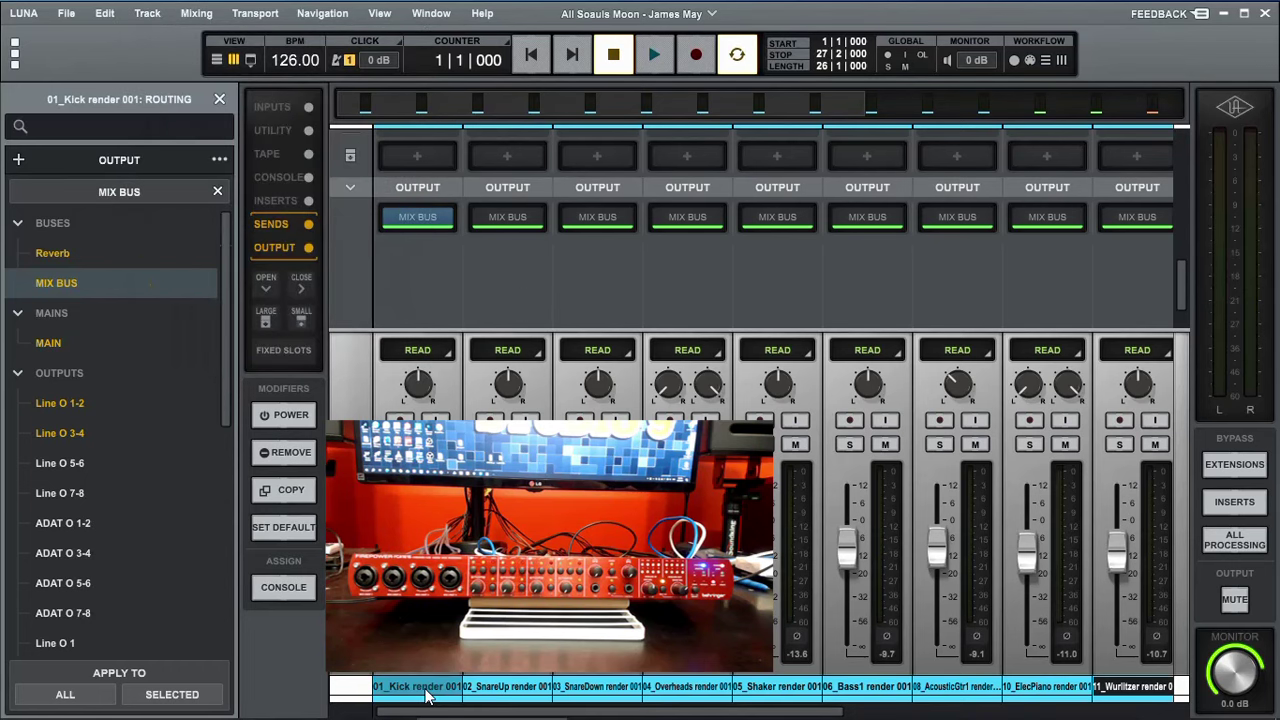
left_click_drag(432, 714, 769, 714)
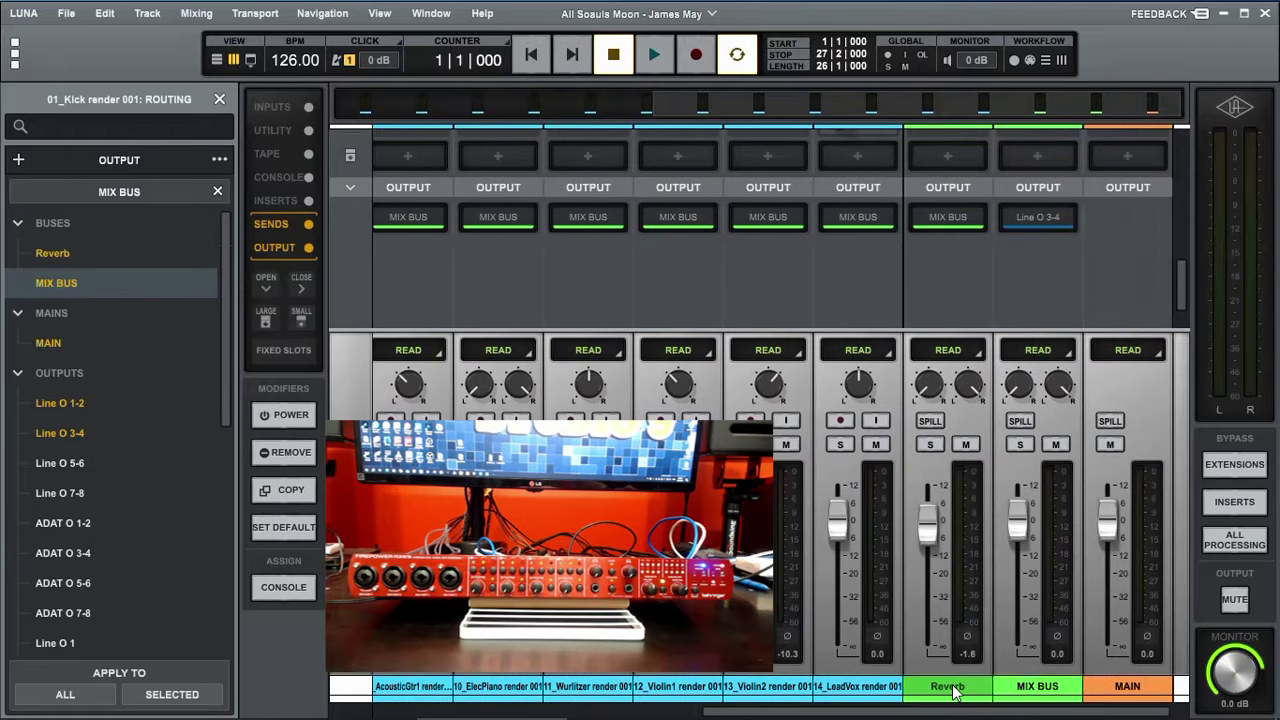
left_click(148, 14)
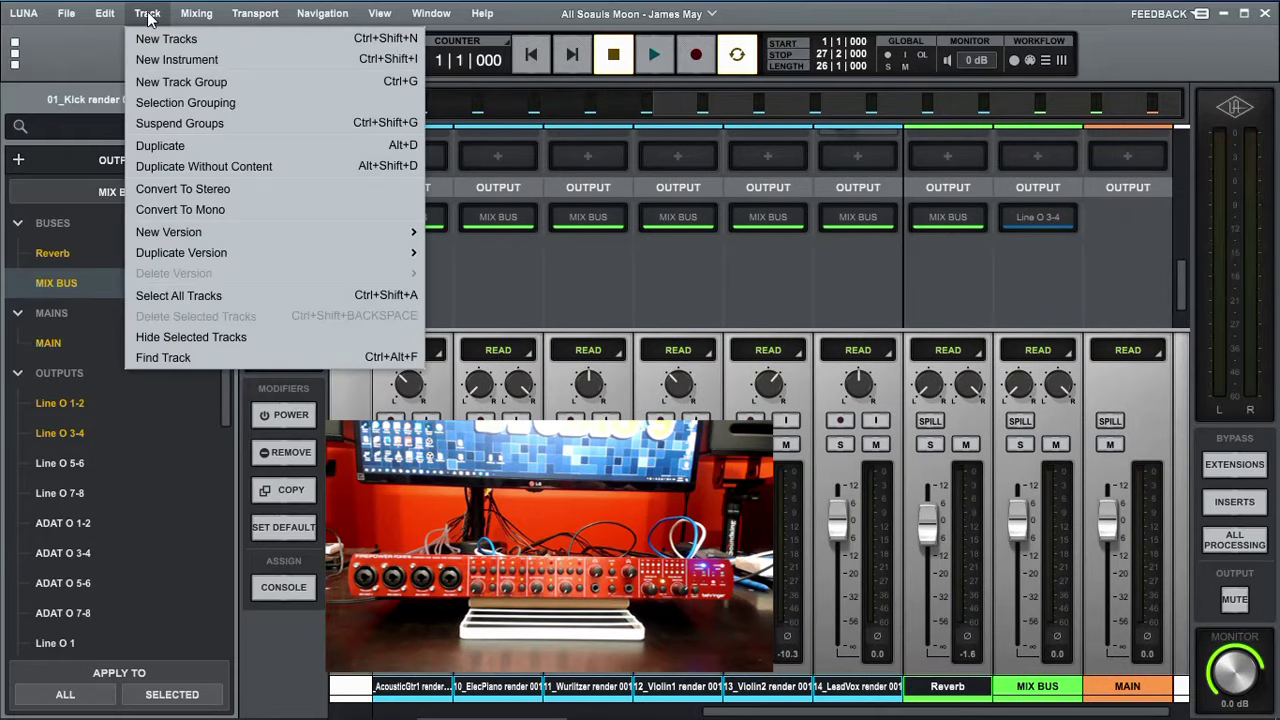
left_click(195, 102)
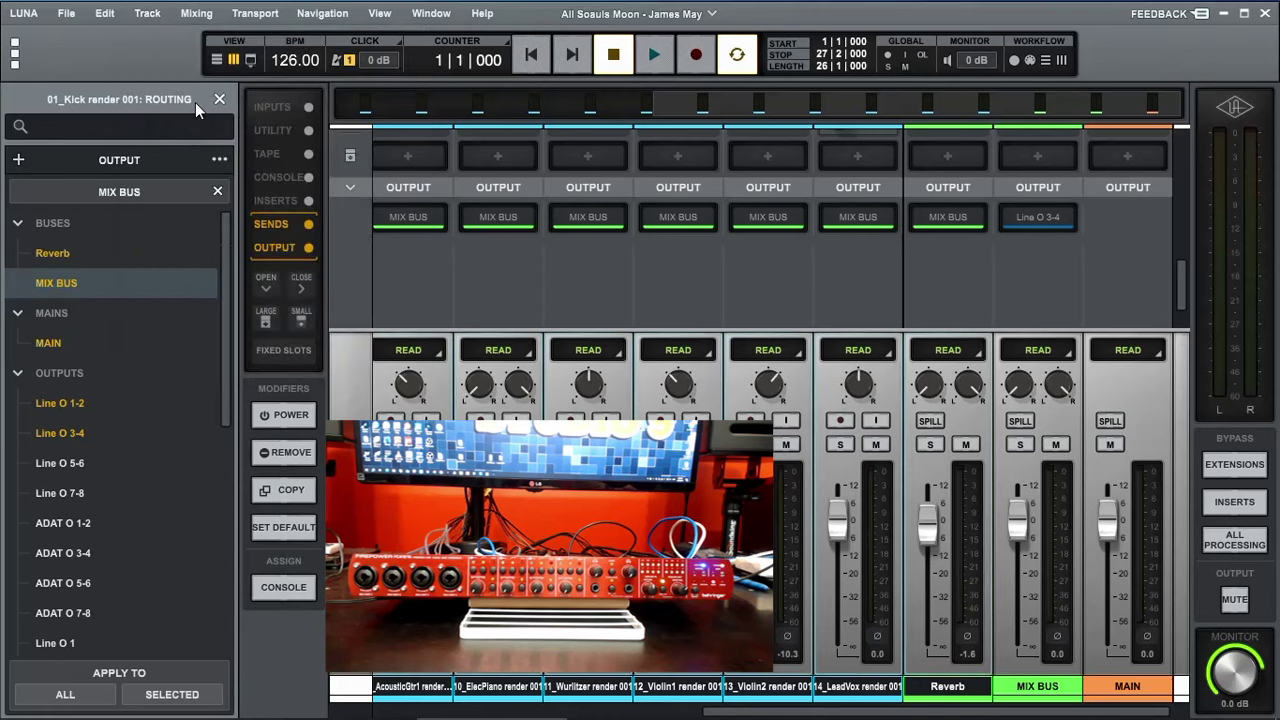
Switch the selected tracks' outputs to MAIN and back to MIX BUS, then toggle Selection Grouping again
left_click(858, 217)
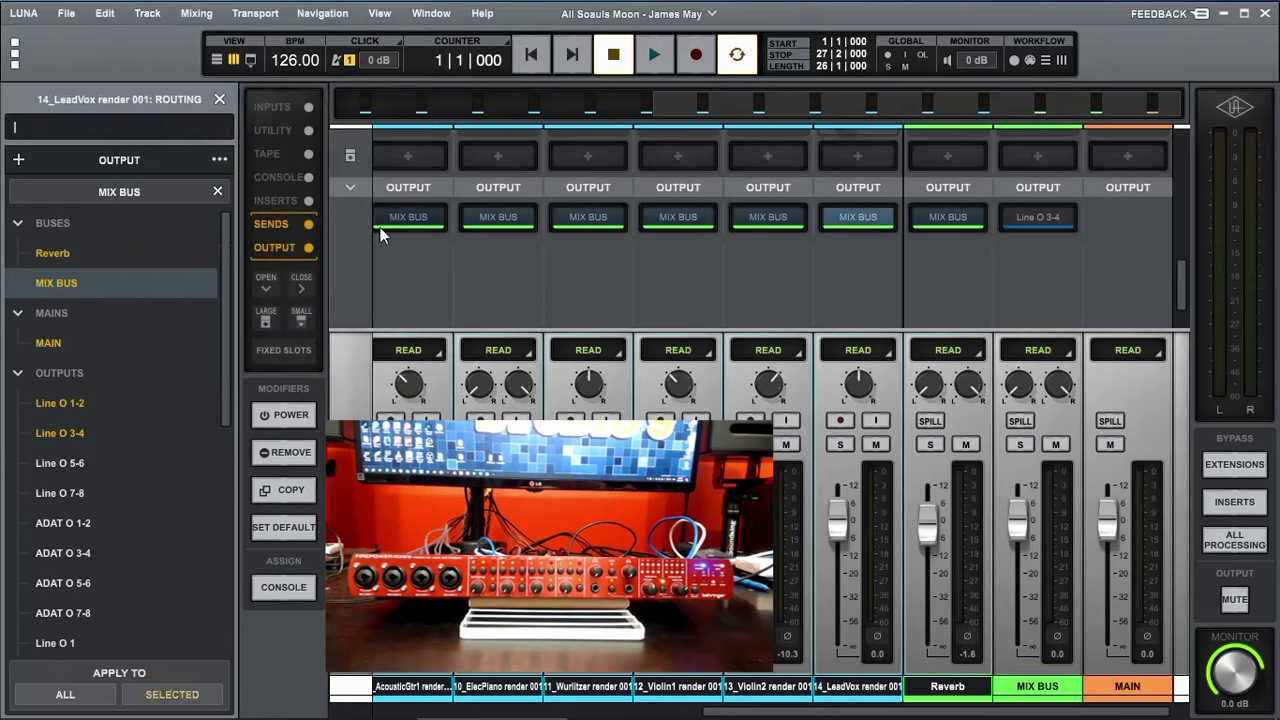
left_click(72, 341)
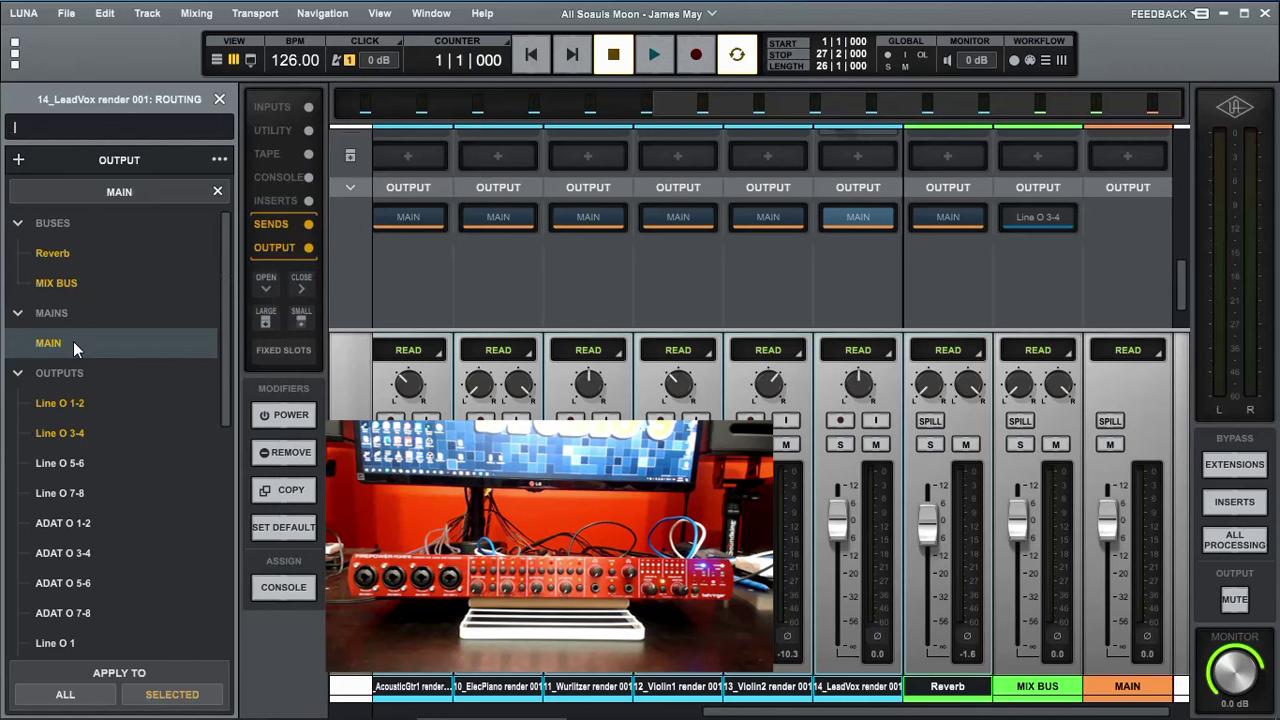
left_click(77, 279)
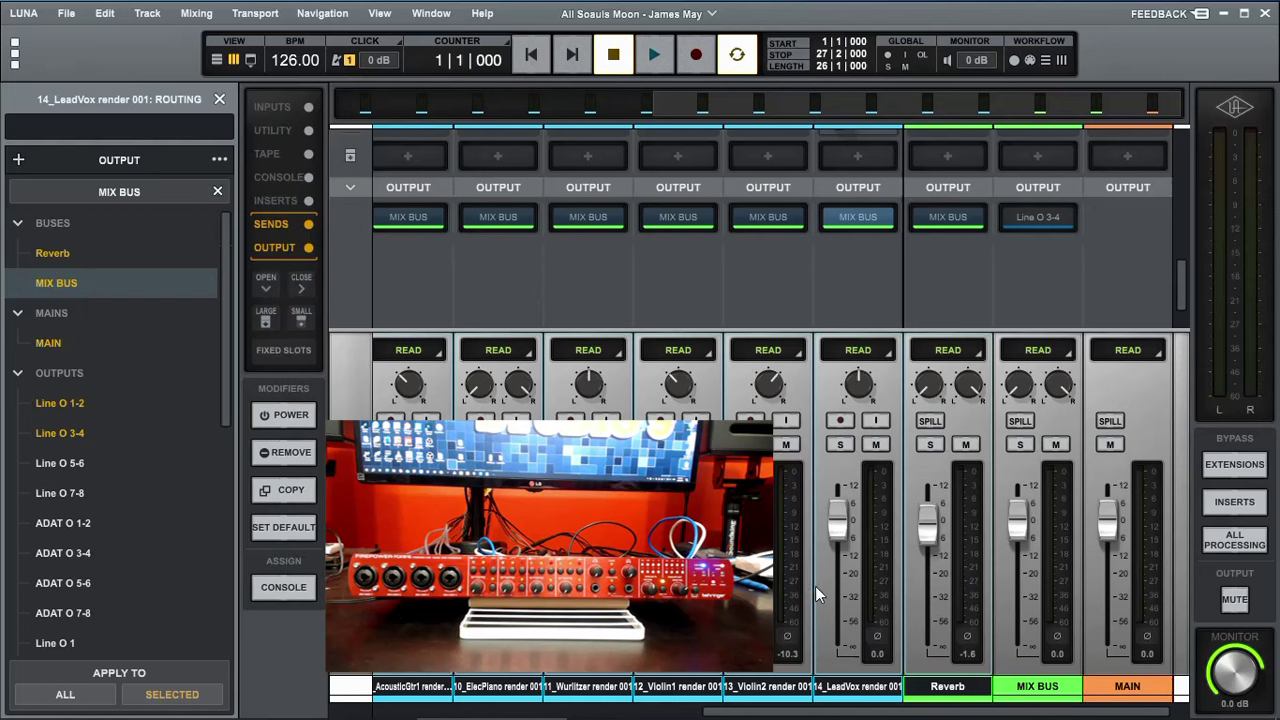
left_click(149, 14)
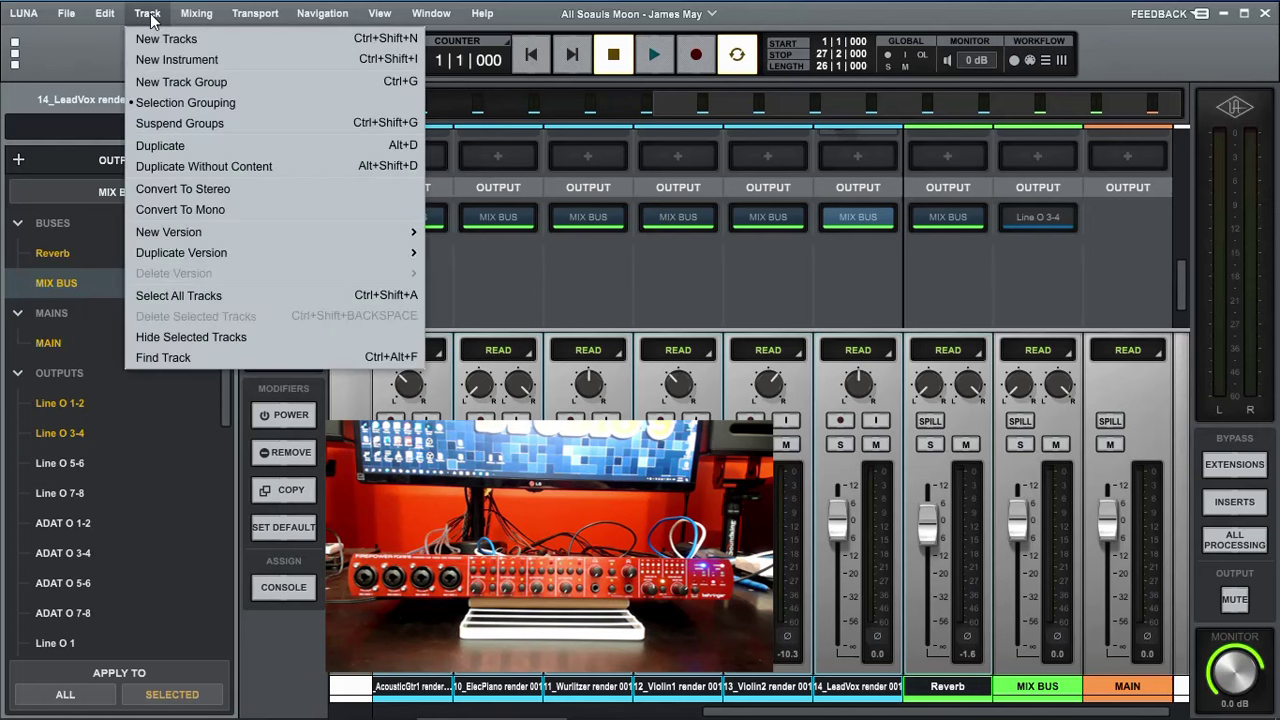
left_click(187, 104)
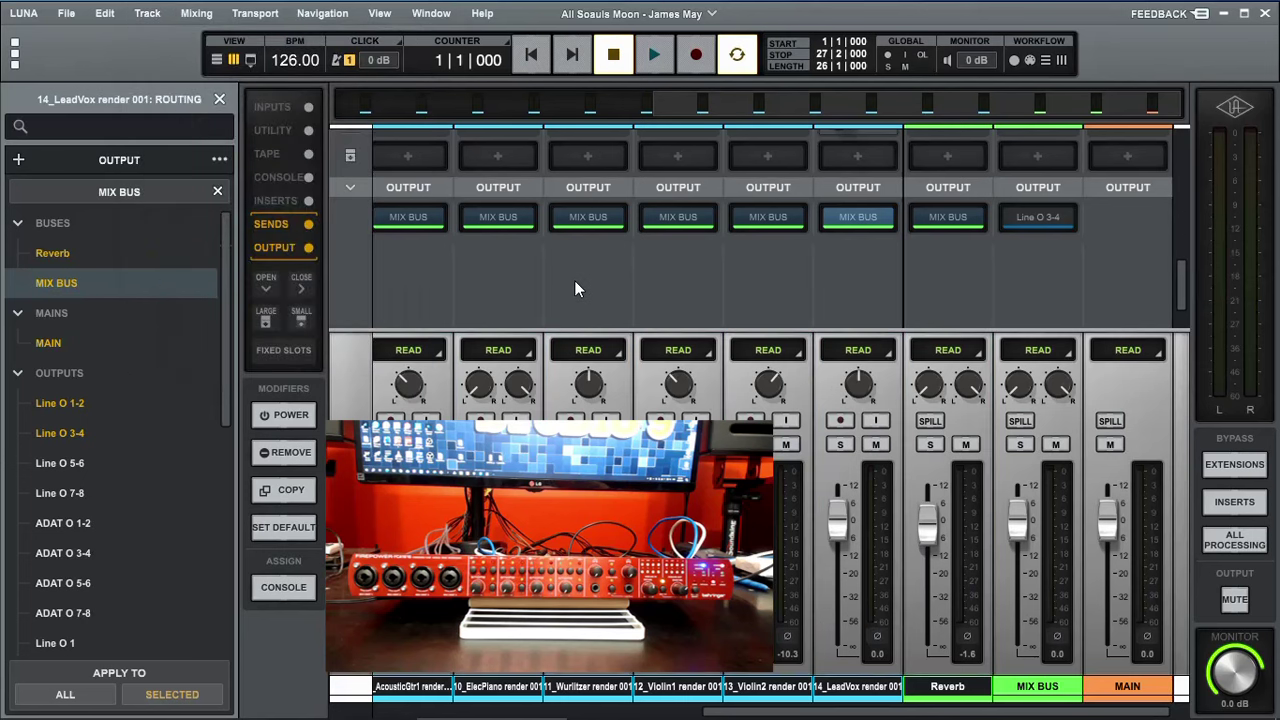
Scroll the mixer back to its first channels and start playing the session through MIX BUS
mouse_move(850, 712)
left_mouse_down()
mouse_move(520, 712)
mouse_move(845, 712)
left_mouse_up()
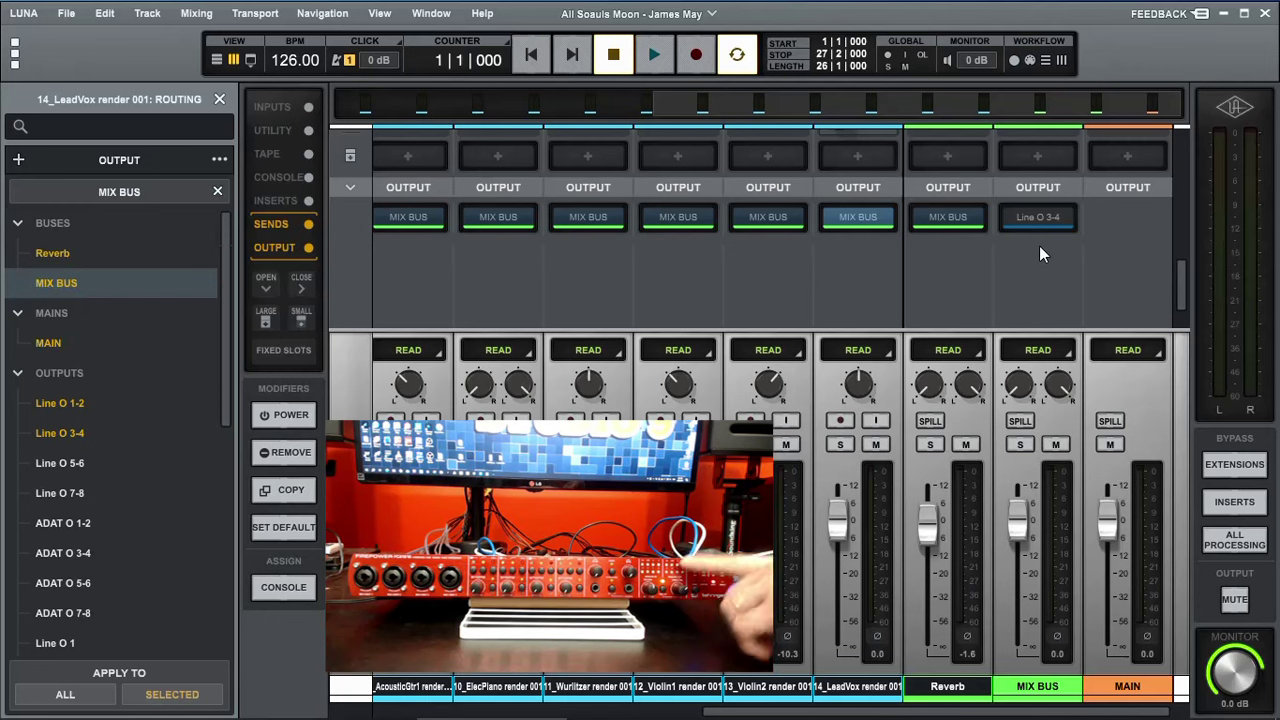
left_click(654, 56)
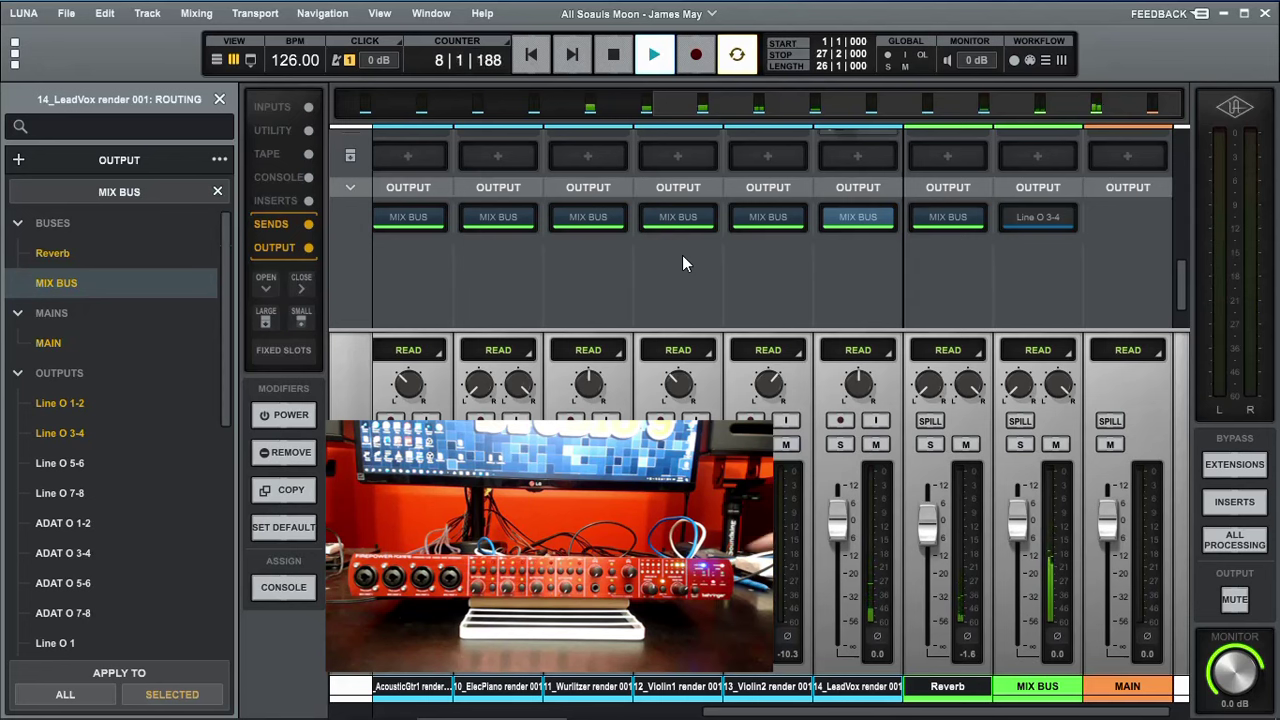
Switch the MIX BUS output from Line O 3-4 to Line O 1-2, then play and stop to test it
key("space")
left_click(1041, 216)
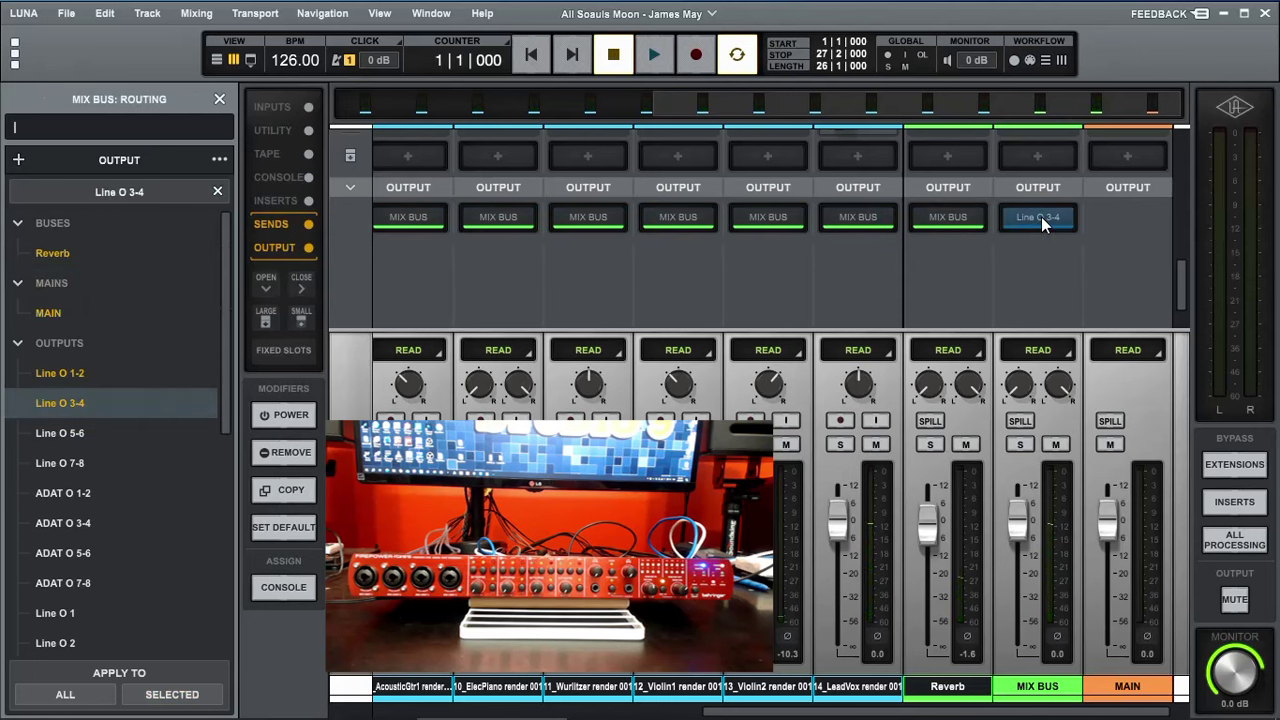
left_click(190, 362)
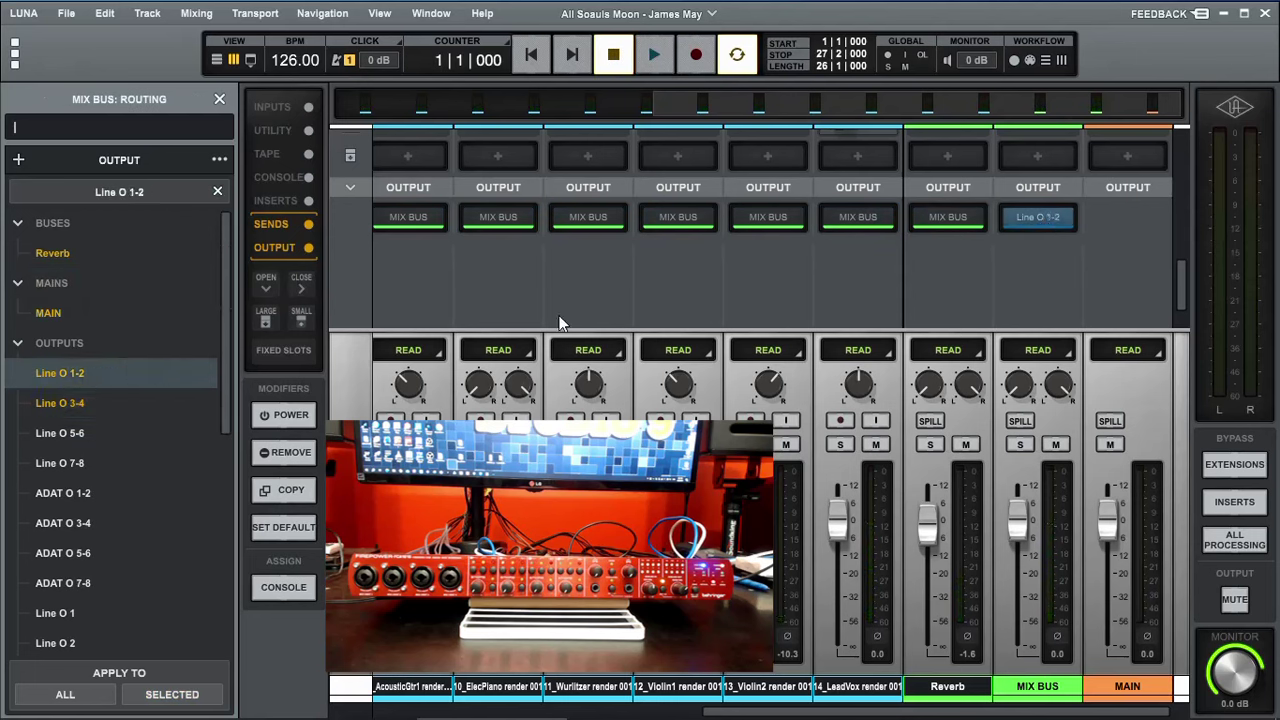
key("space")
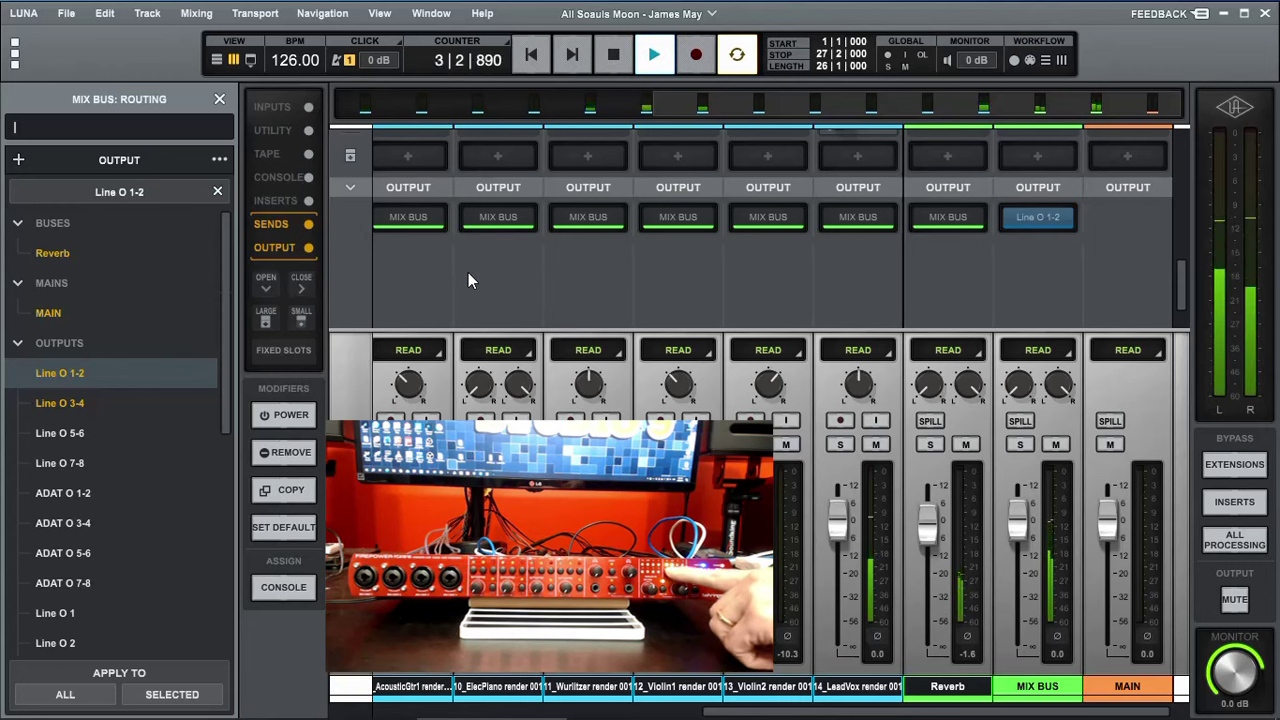
key("space")
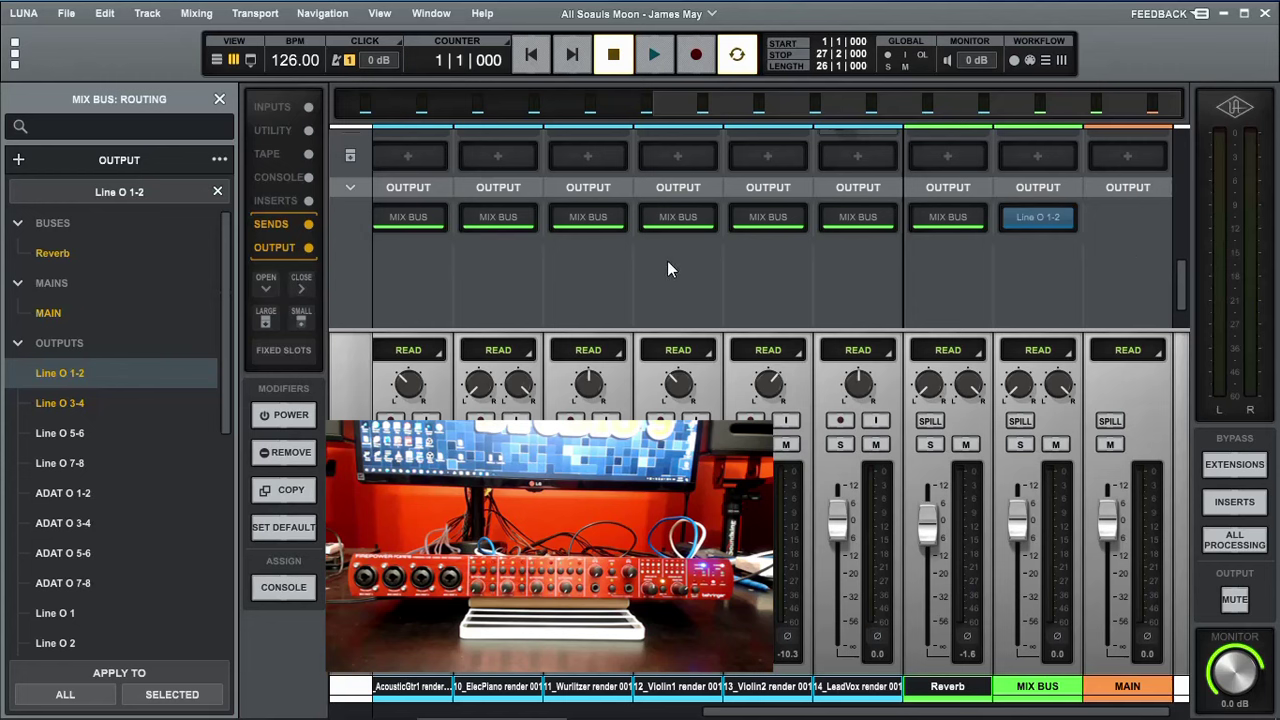
left_click(1050, 219)
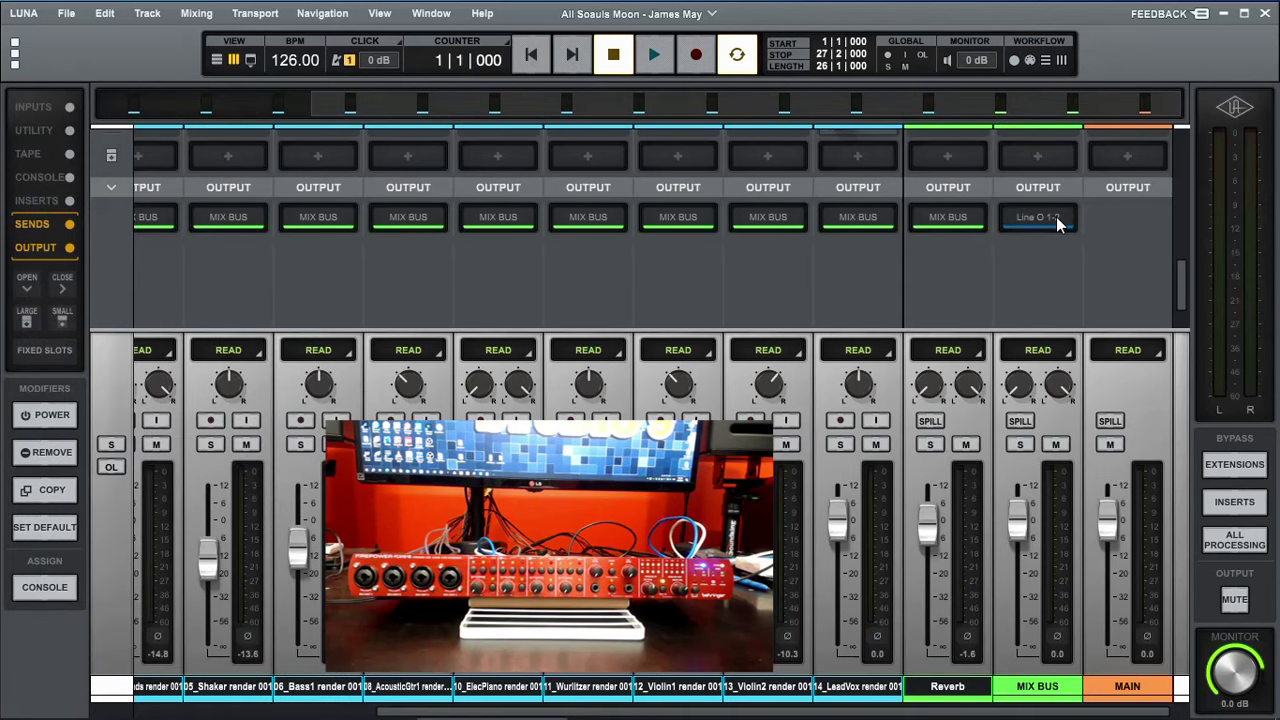
left_click(1057, 219)
left_click(1057, 219)
left_click(1057, 219)
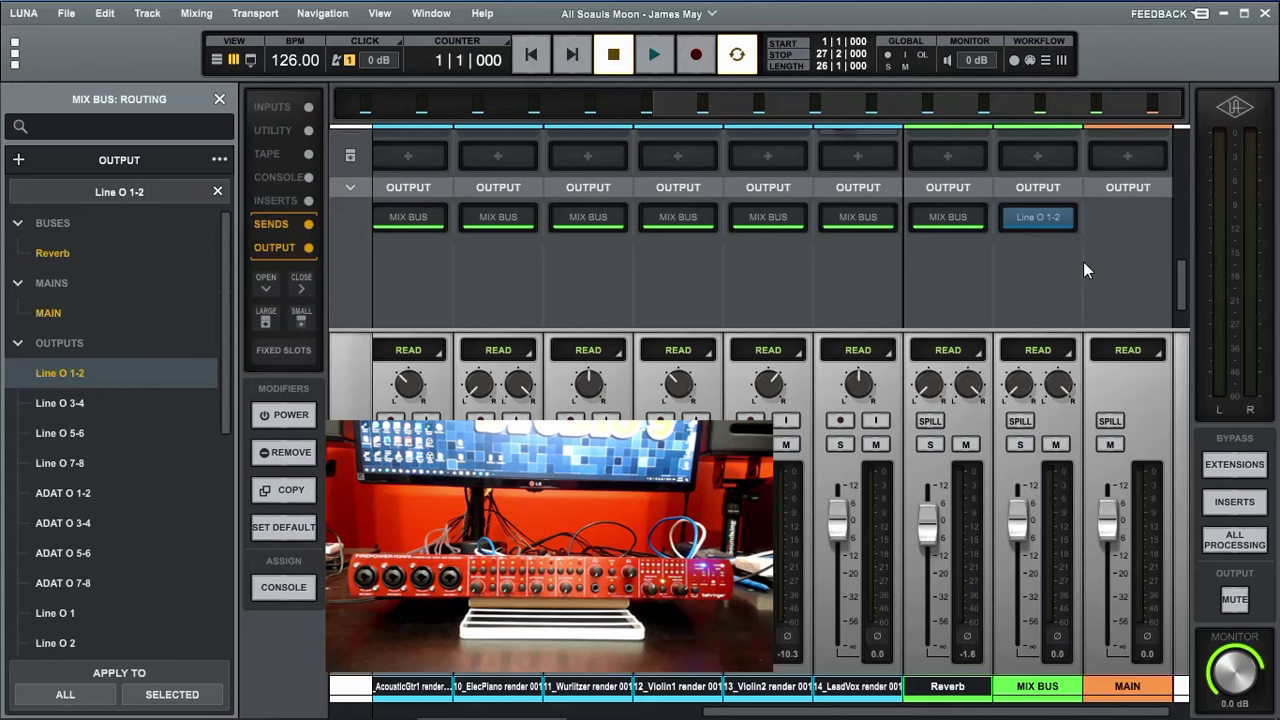
left_click(1187, 14)
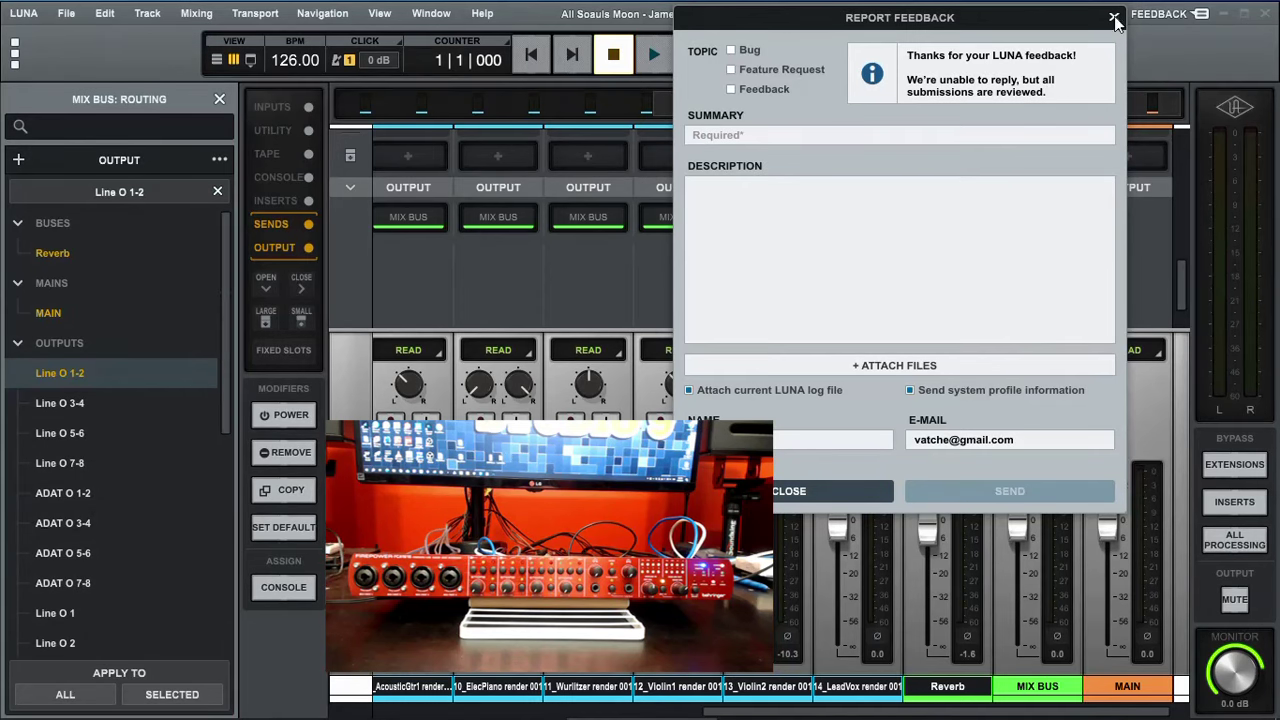
left_click(1114, 19)
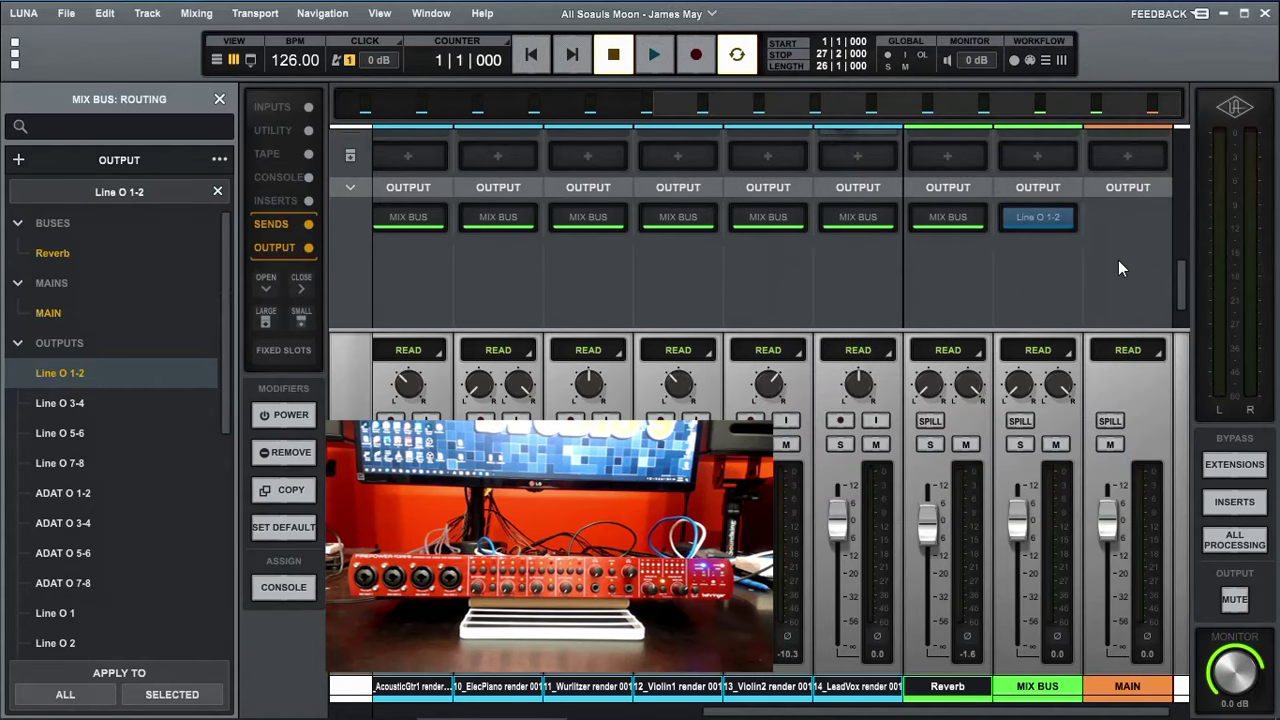